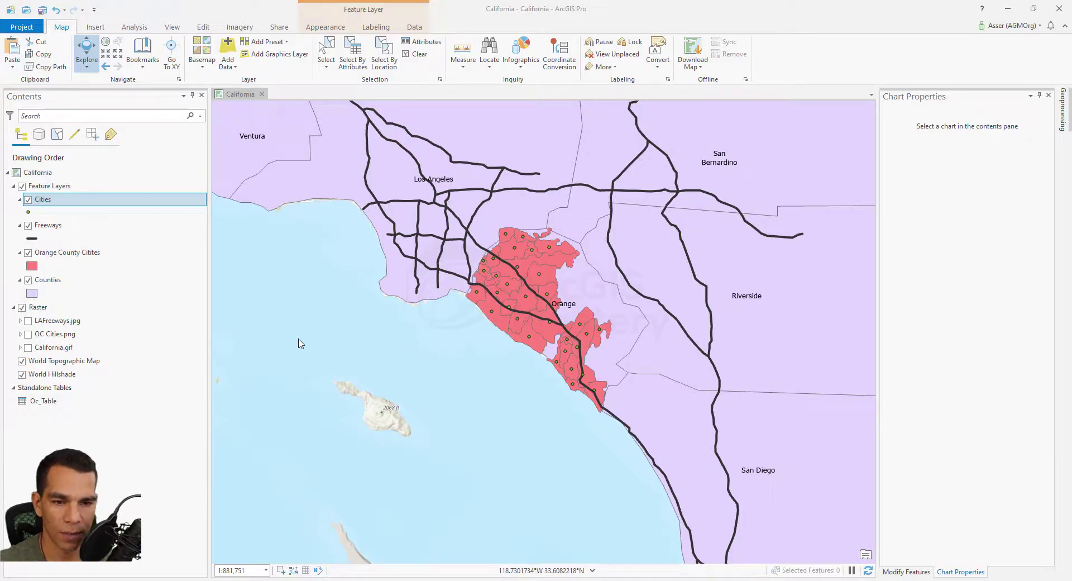
# Select all features within a rectangle over the Los Angeles coast and northwestern Orange County, and review the selection by layer
pyautogui.click(327, 51)
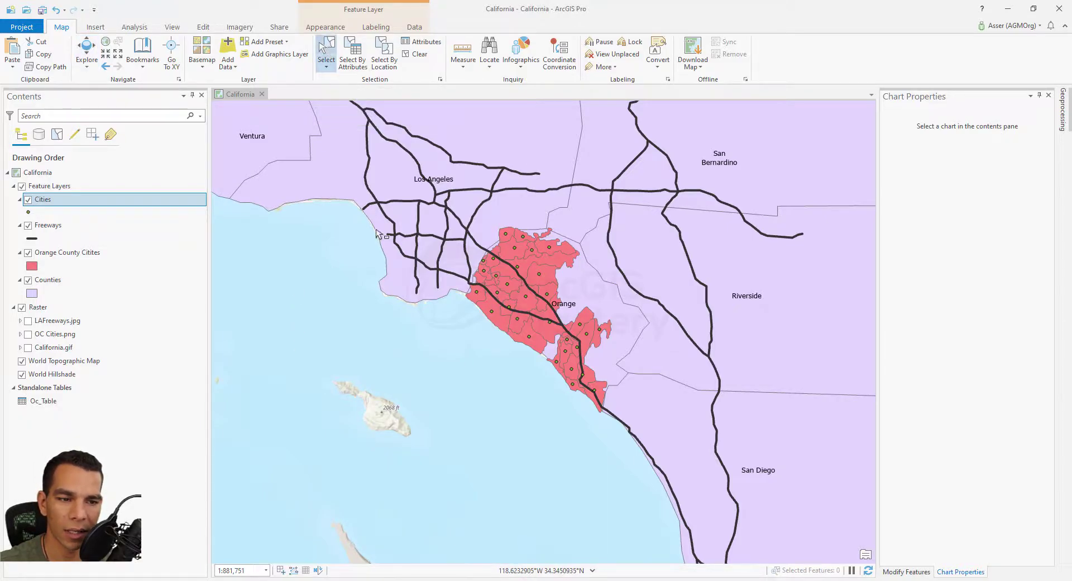
pyautogui.moveTo(331, 215); pyautogui.dragTo(505, 335)
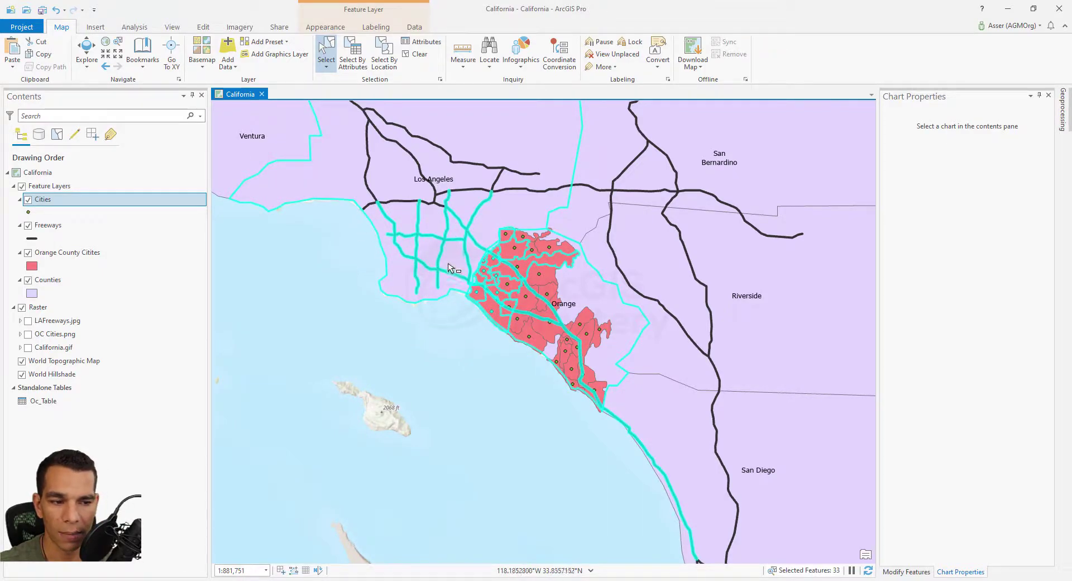
pyautogui.click(57, 134)
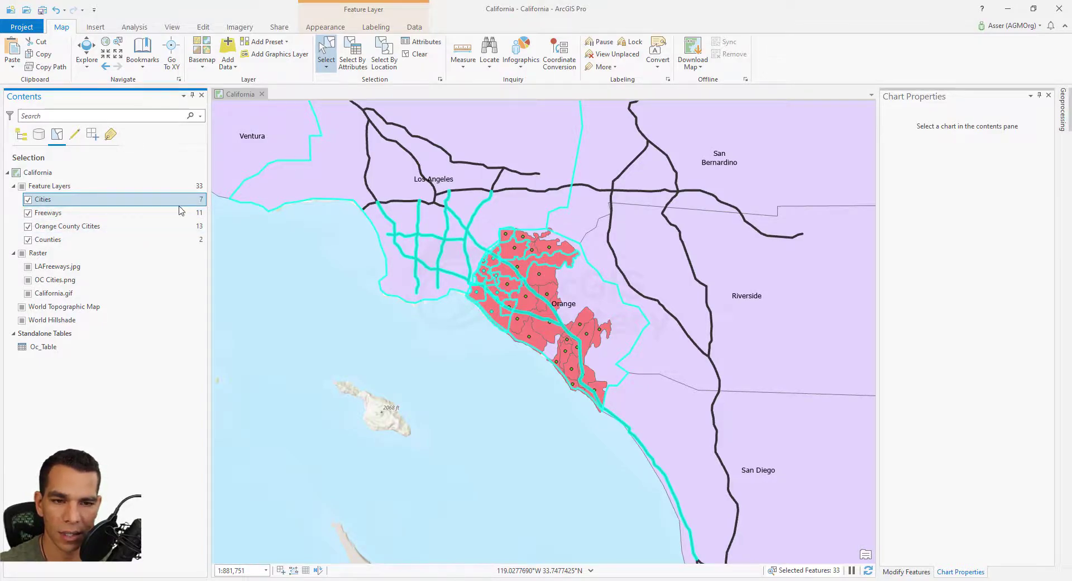
pyautogui.click(21, 134)
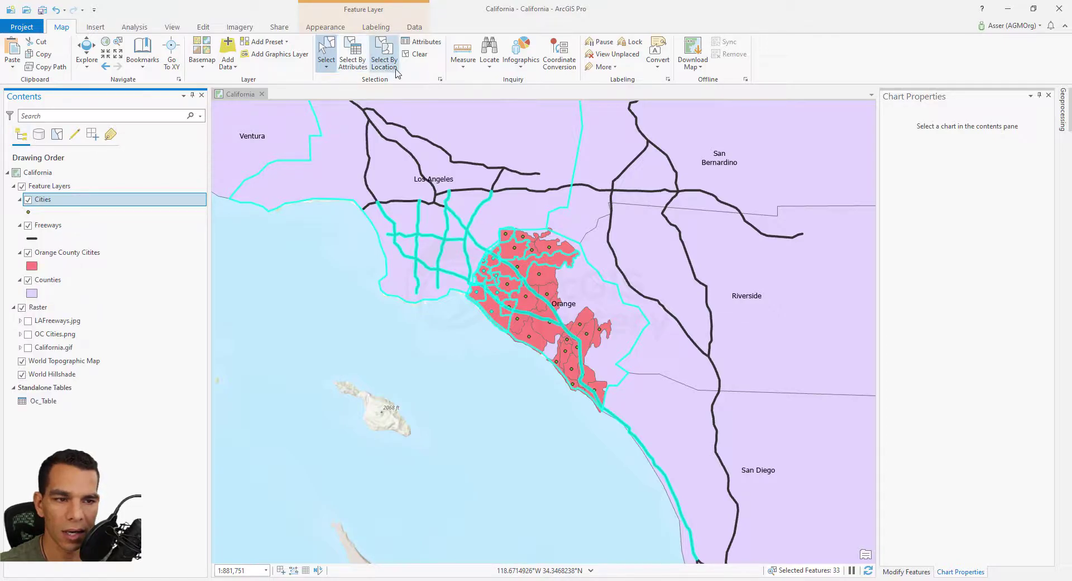
# Clear the map selection and examine the selection options available for the Cities layer
pyautogui.click(416, 54)
pyautogui.click(57, 134)
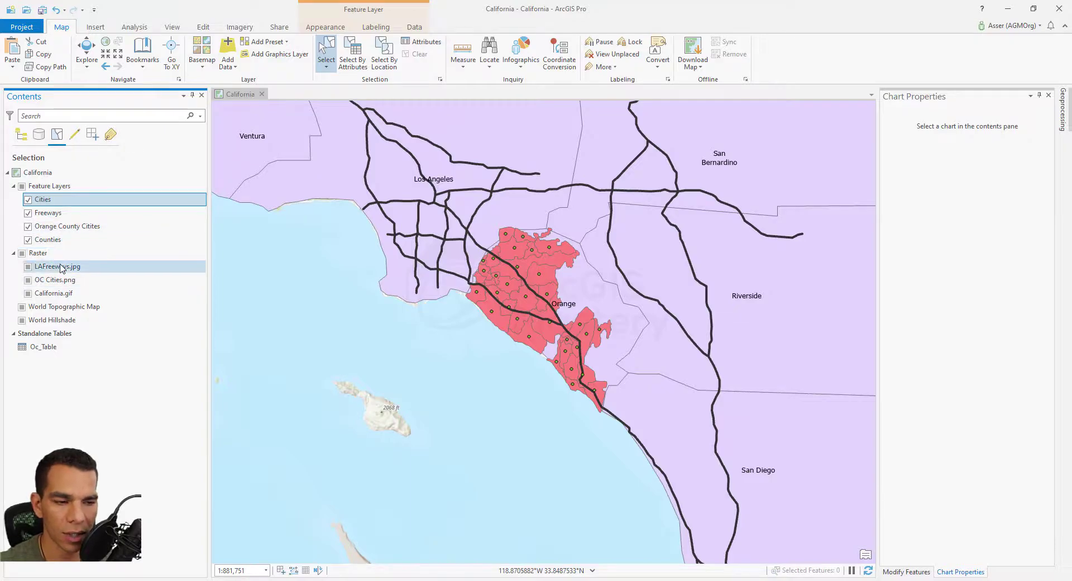
pyautogui.rightClick(48, 199)
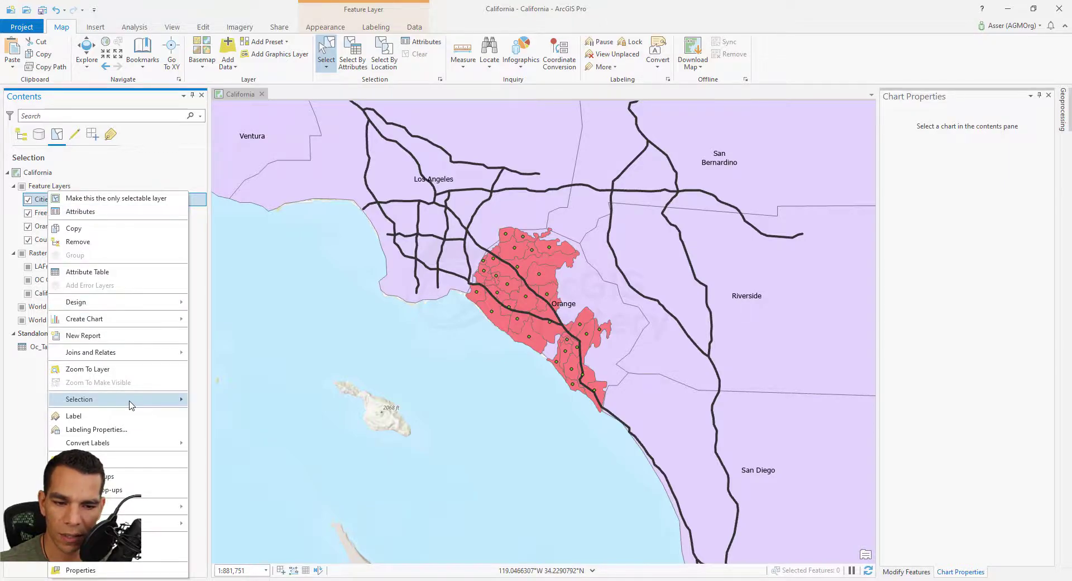
pyautogui.moveTo(132, 404)
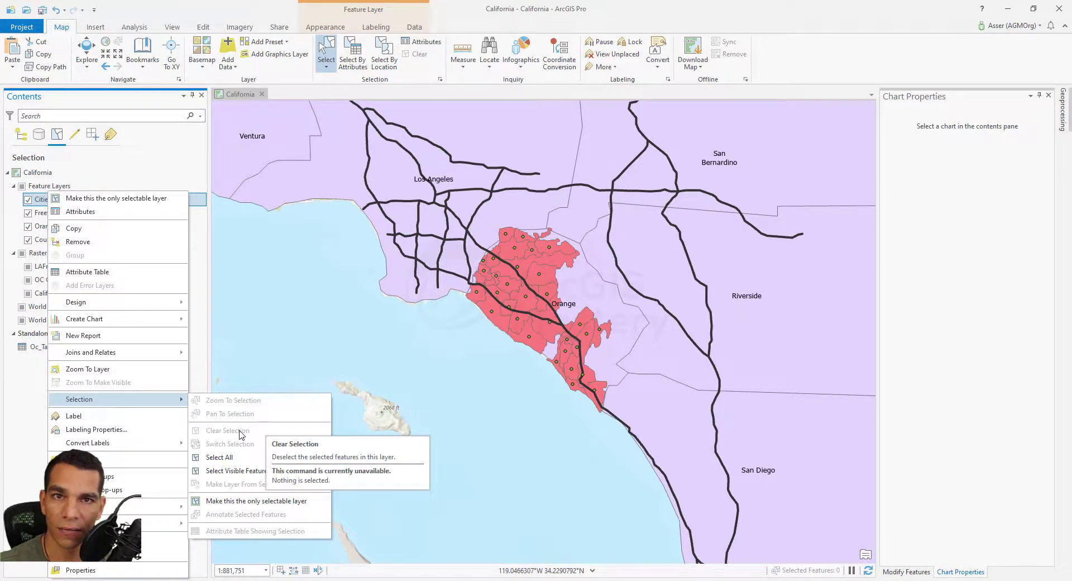
pyautogui.click(455, 314)
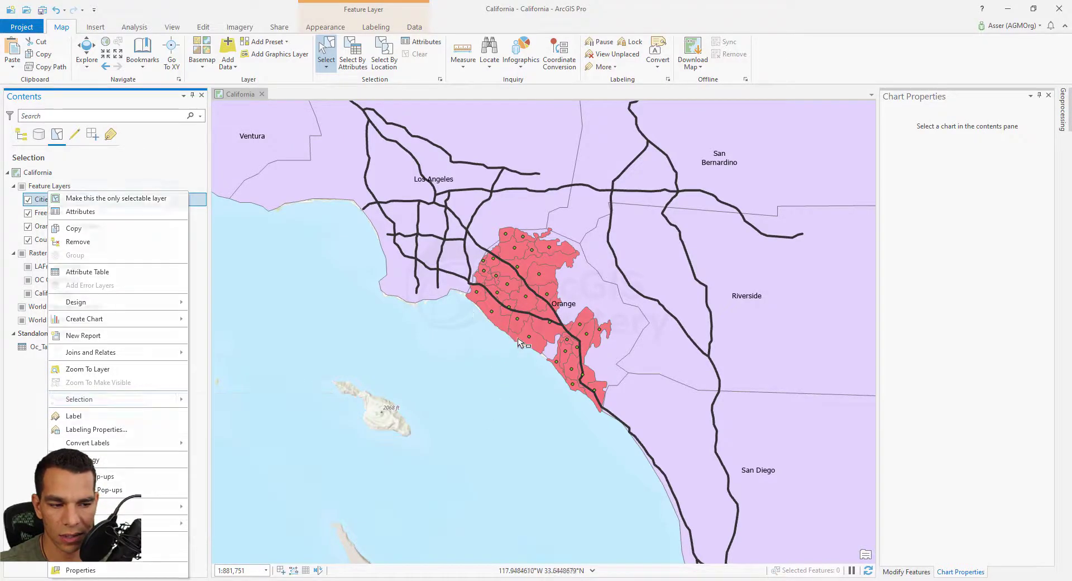
# Make Counties, Freeways and Cities unselectable, and select the coastal polygons of Orange County Citites with a rectangle
pyautogui.moveTo(465, 314); pyautogui.dragTo(525, 352)
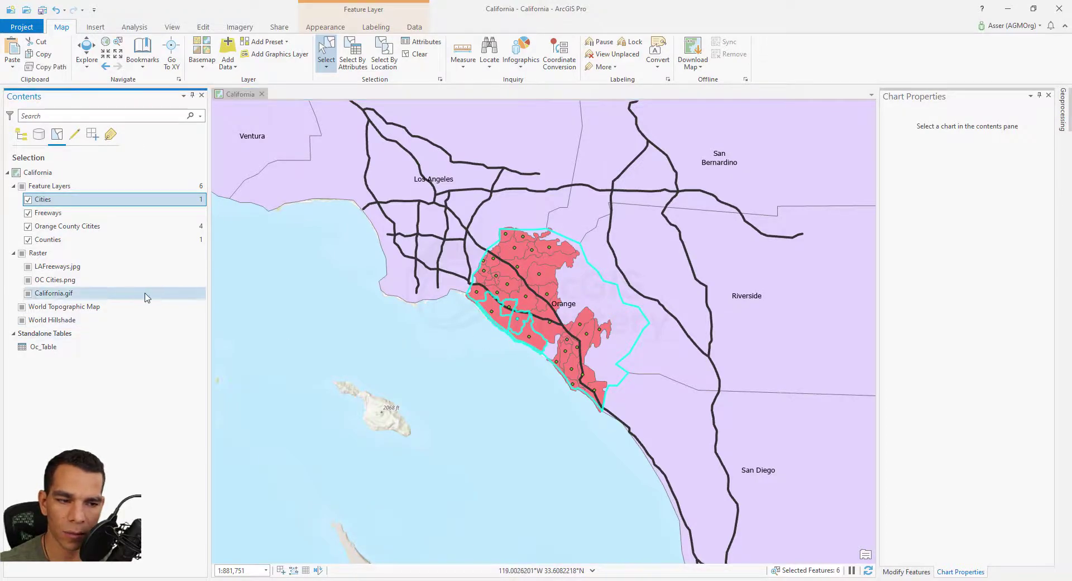
pyautogui.click(28, 240)
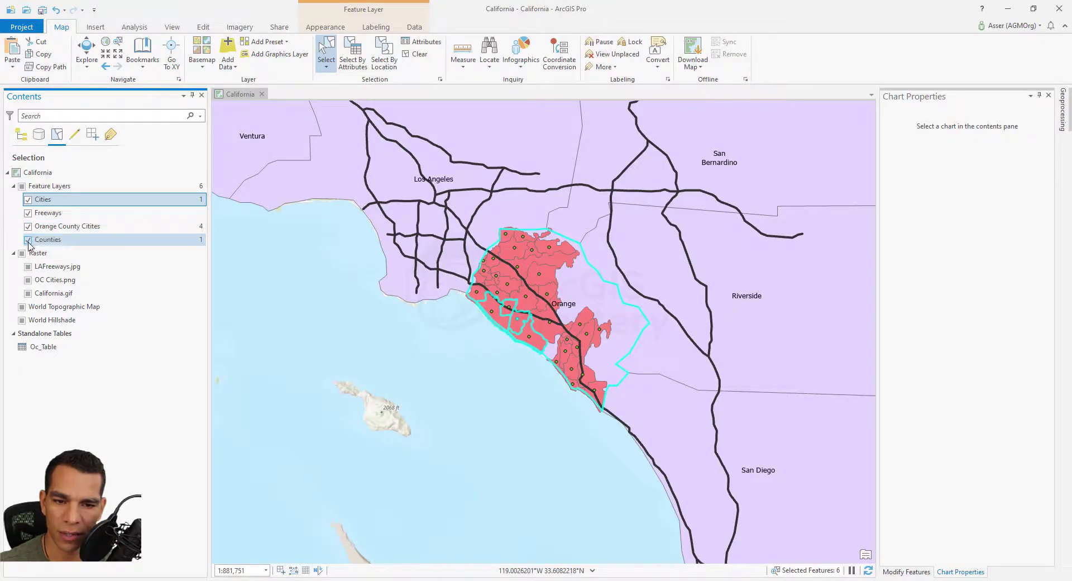
pyautogui.click(28, 213)
pyautogui.click(28, 200)
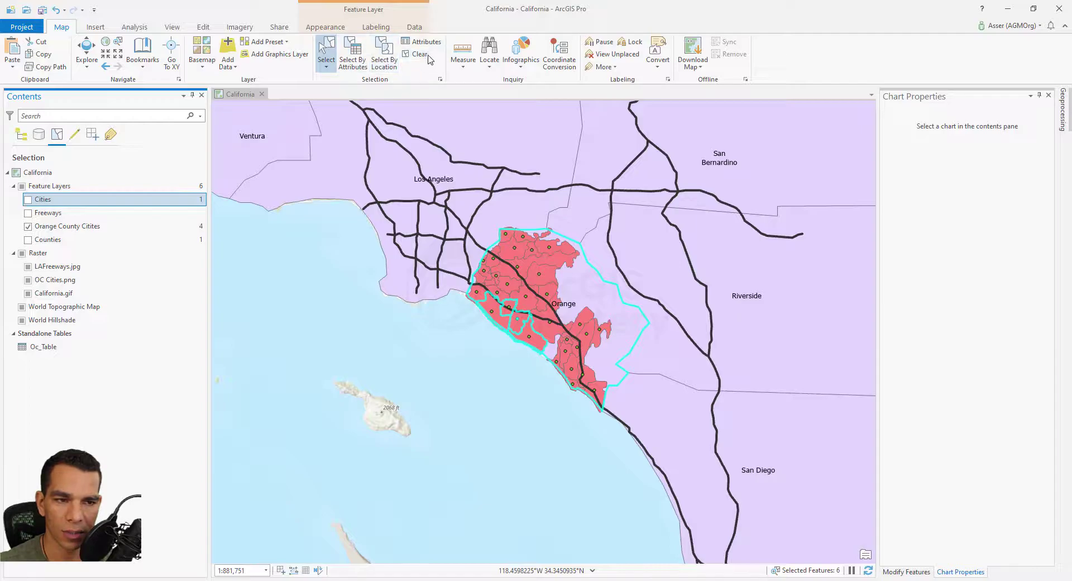
pyautogui.moveTo(468, 311); pyautogui.dragTo(517, 357)
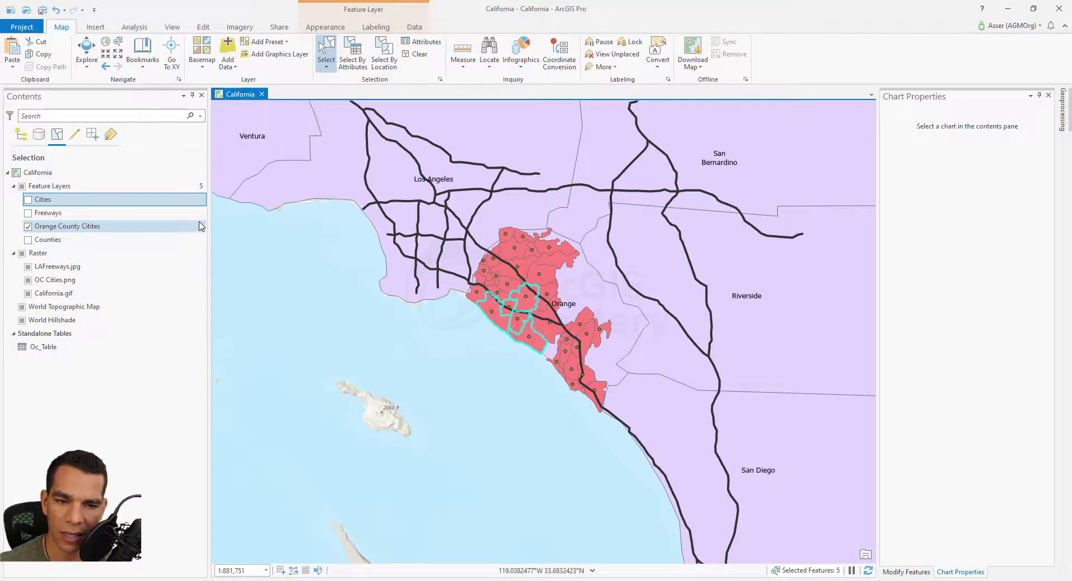
# Zoom the map to the selected Orange County Citites features
pyautogui.rightClick(81, 232)
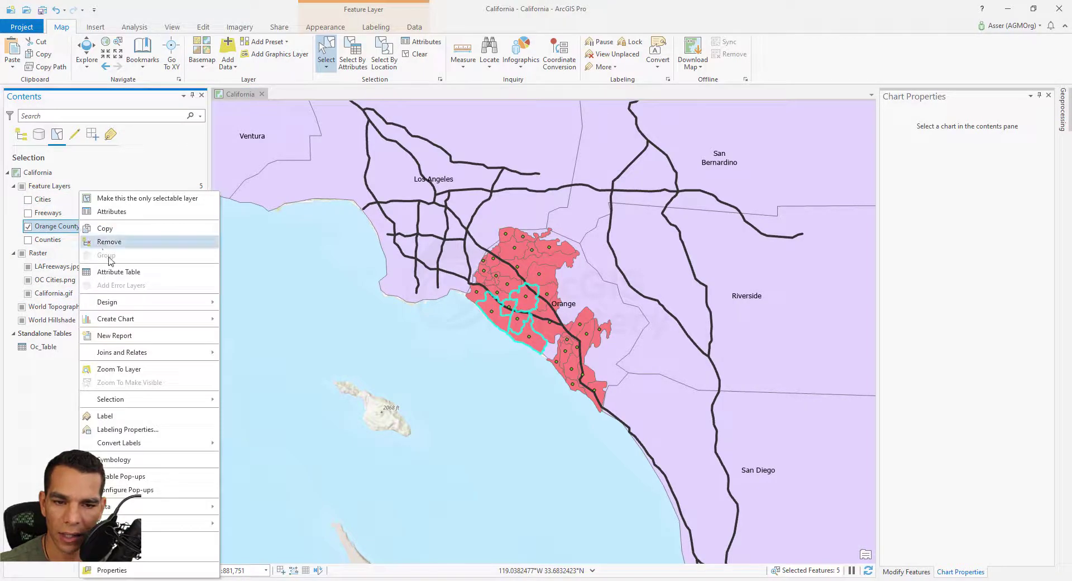
pyautogui.moveTo(180, 405)
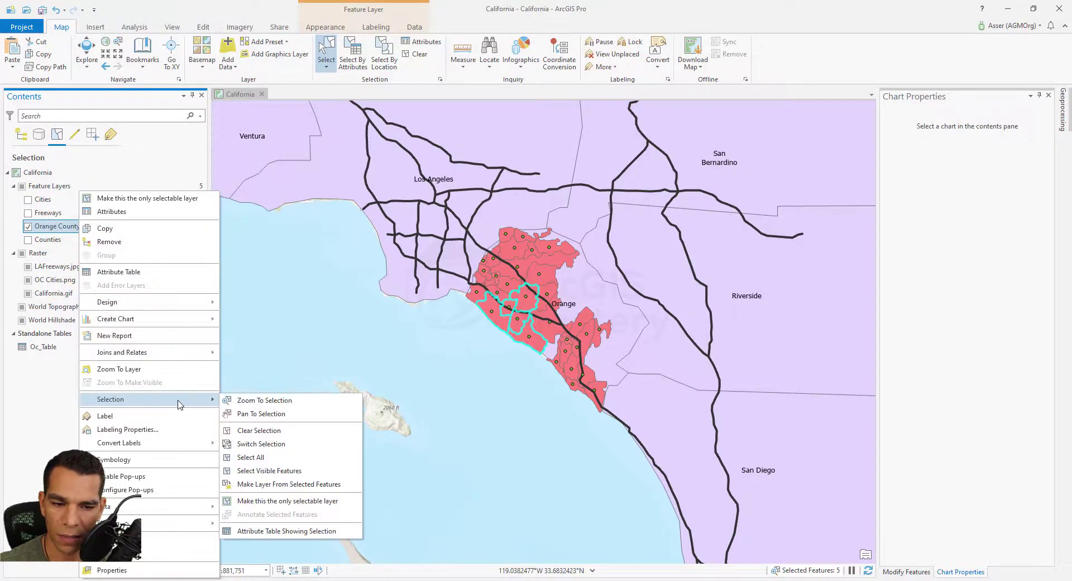
pyautogui.click(302, 402)
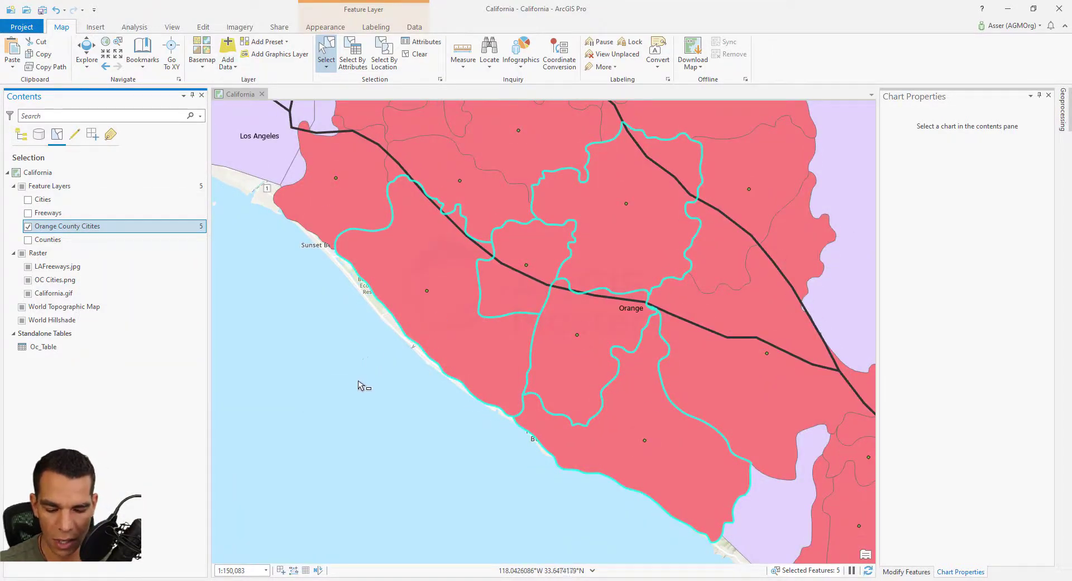
# Move the map away from the selected cities and use Pan To Selection on Orange County Citites to return to them
pyautogui.middleClick(395, 384)
pyautogui.press('Left')
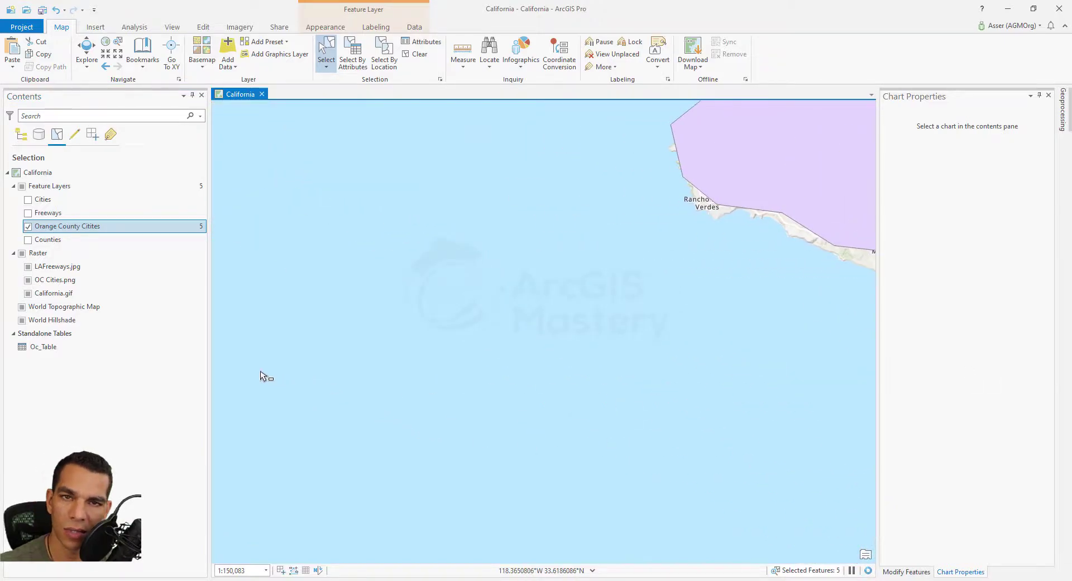
pyautogui.rightClick(85, 226)
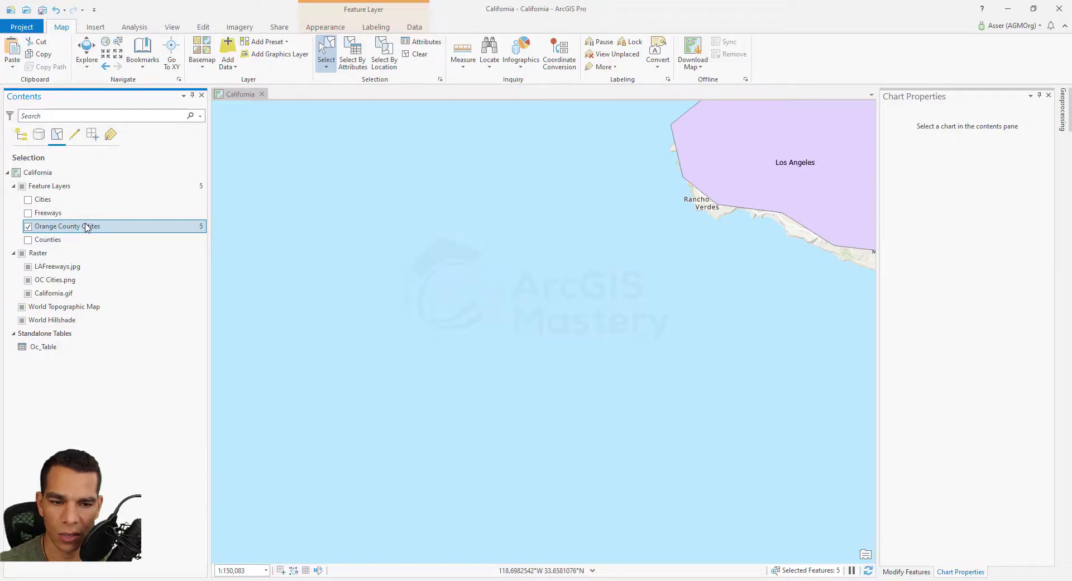
pyautogui.moveTo(173, 401)
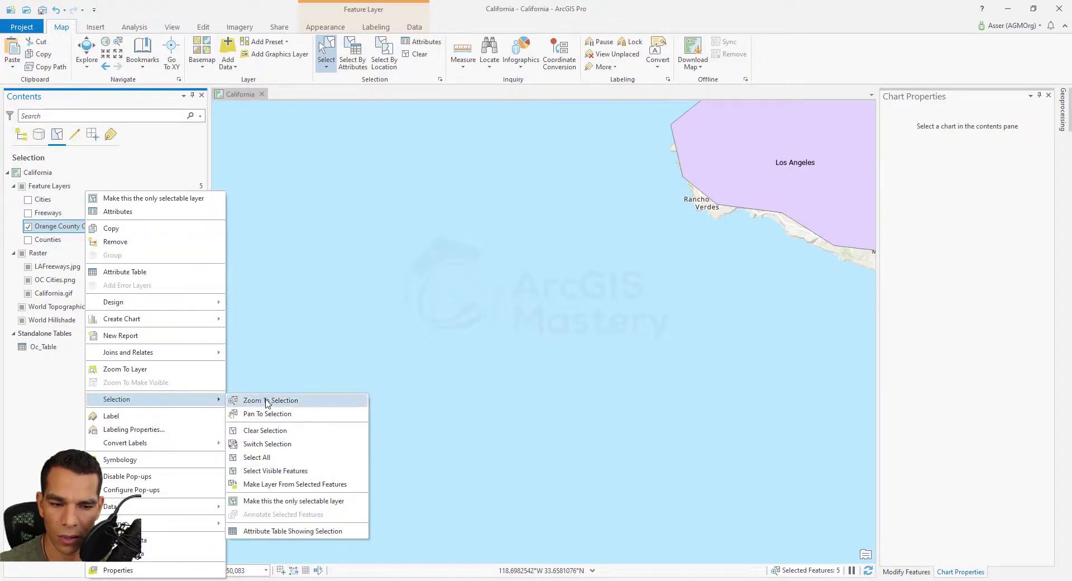
pyautogui.click(293, 413)
# Switch the selection of the Orange County Citites layer so its unselected cities become selected instead
pyautogui.scroll(-5, 555, 294)
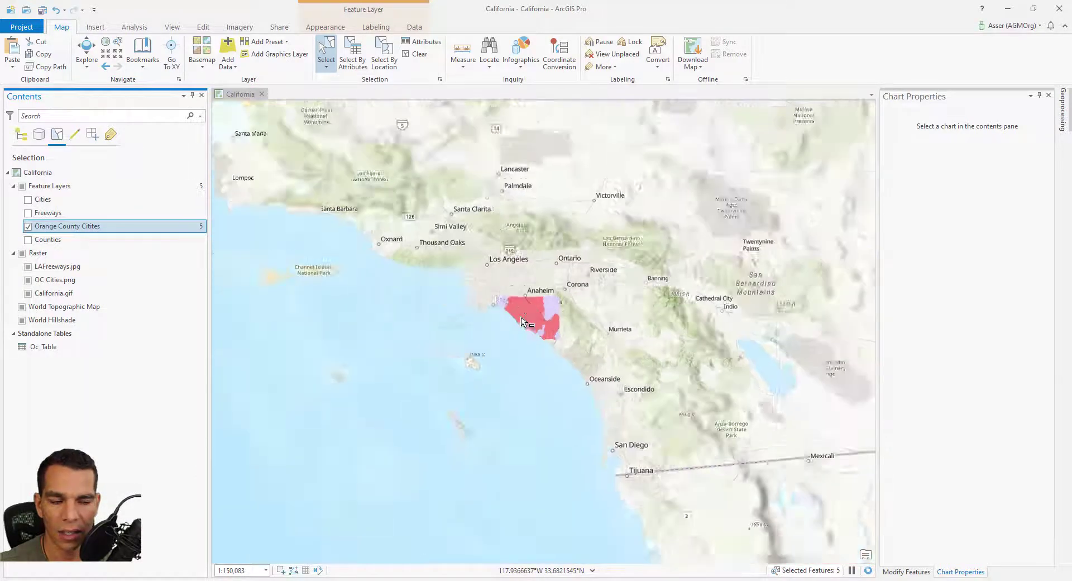
pyautogui.scroll(5, 528, 332)
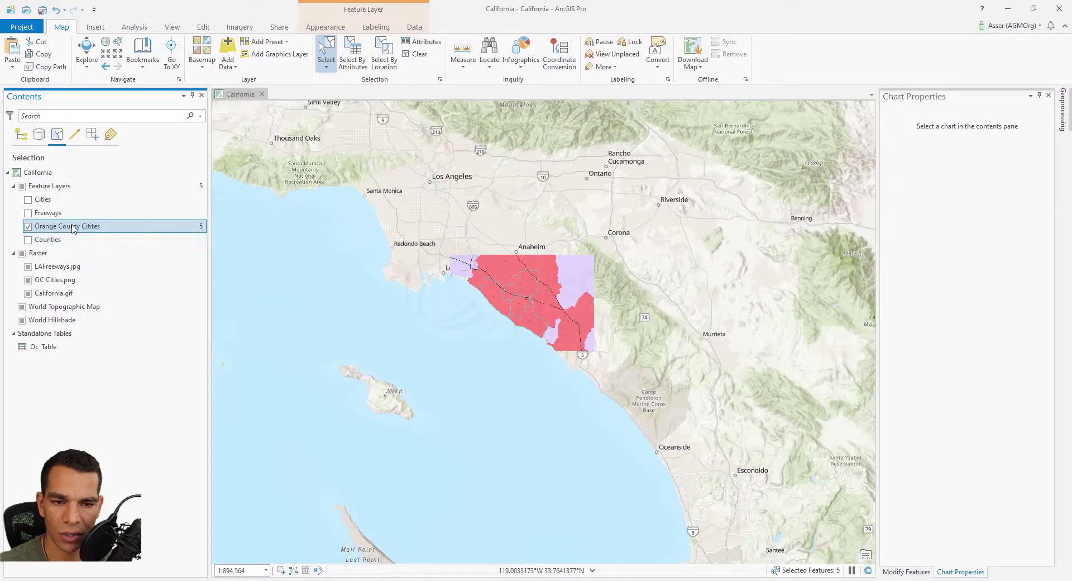
pyautogui.rightClick(74, 226)
pyautogui.moveTo(182, 403)
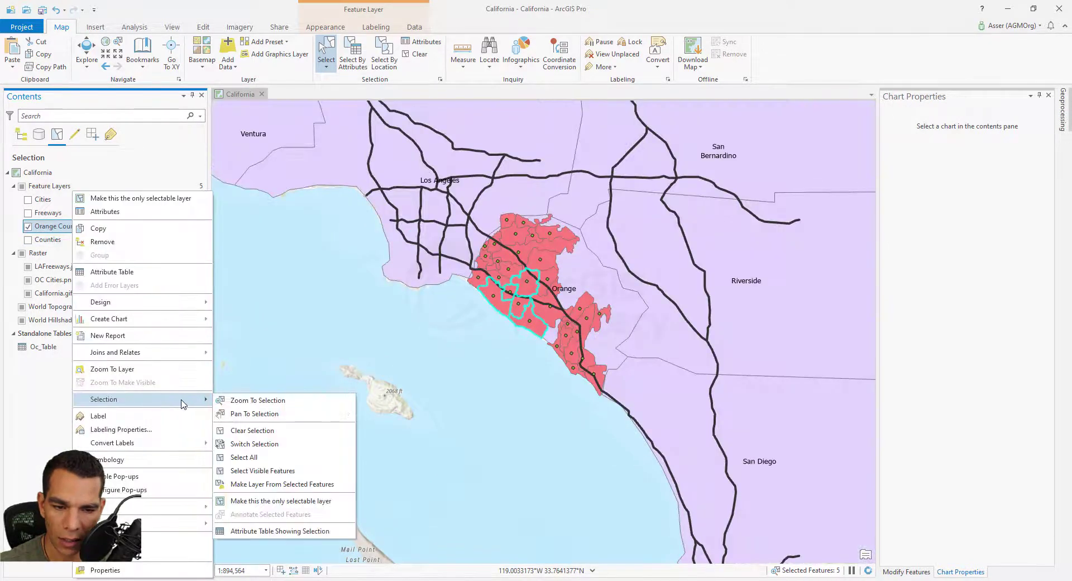
pyautogui.click(281, 444)
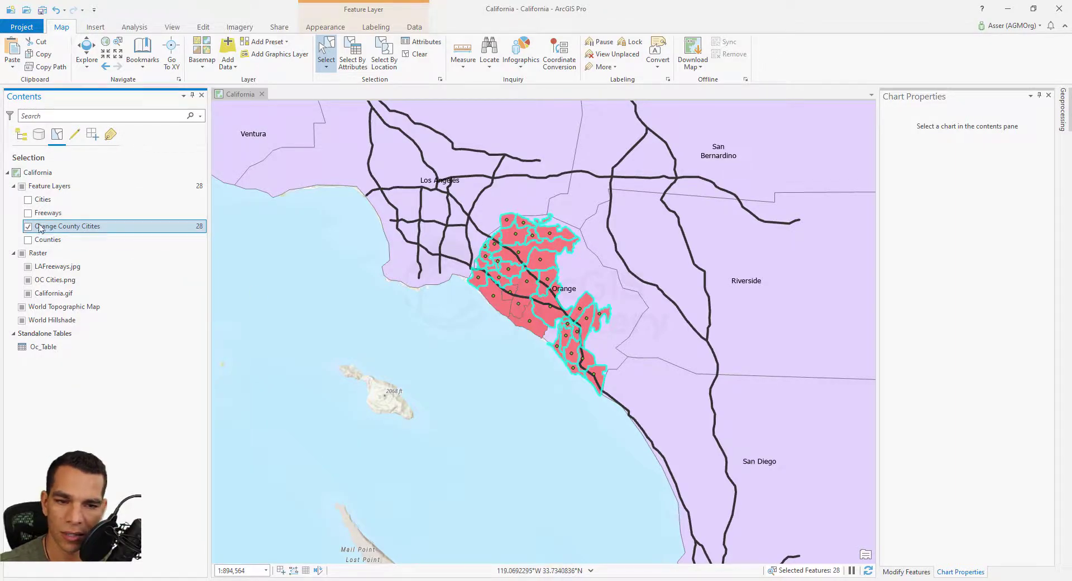
# Review the selection options of Orange County Citites and clear the selected features
pyautogui.rightClick(89, 231)
pyautogui.moveTo(145, 399)
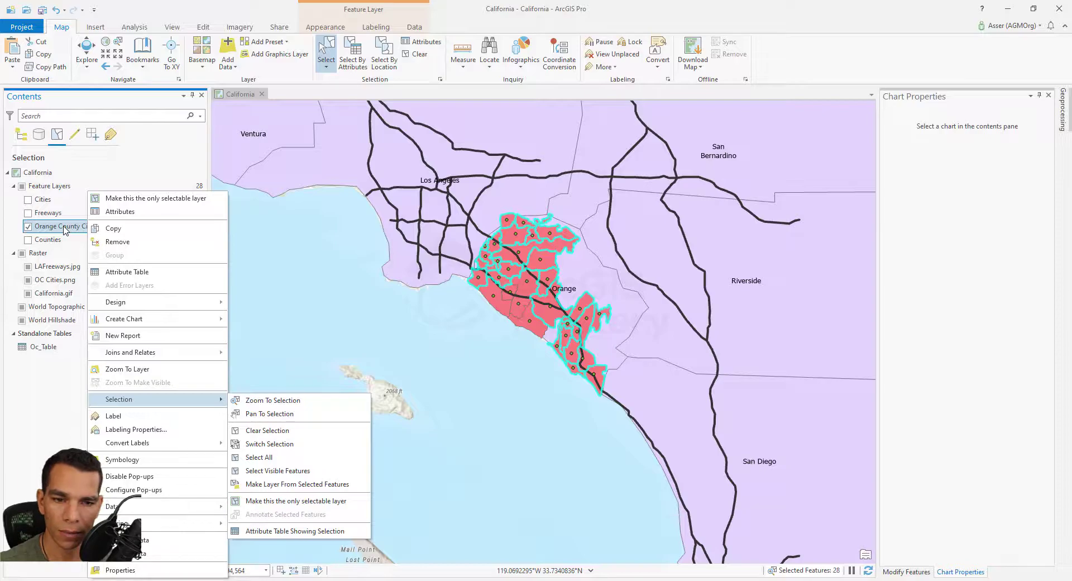
pyautogui.click(419, 58)
# Select a single coastal city polygon, replace it with a rectangle selection of the southern cities, and clear the selection
pyautogui.scroll(1, 547, 321)
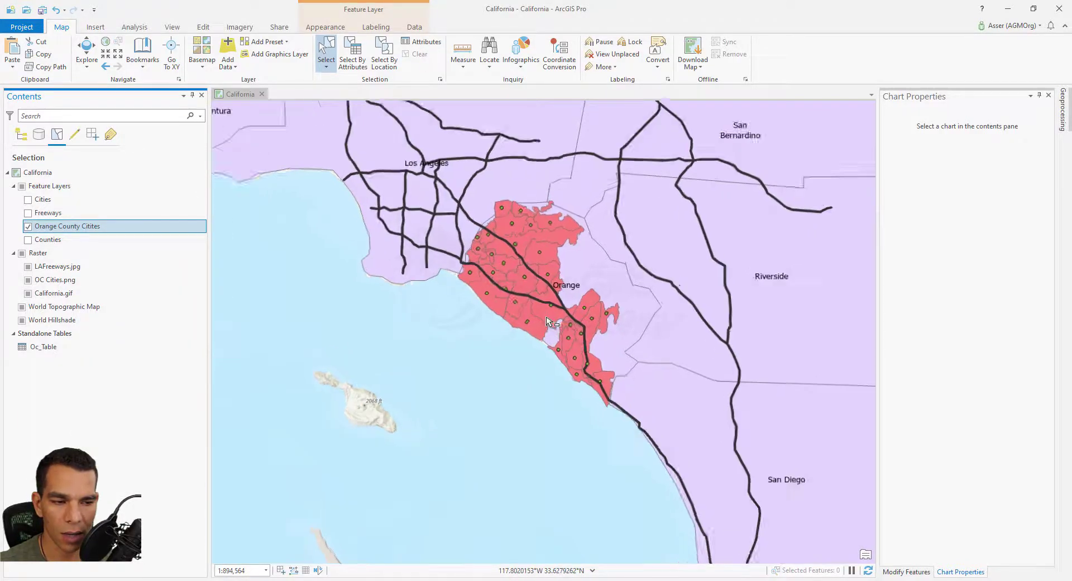
pyautogui.scroll(2, 547, 317)
pyautogui.scroll(-1, 547, 330)
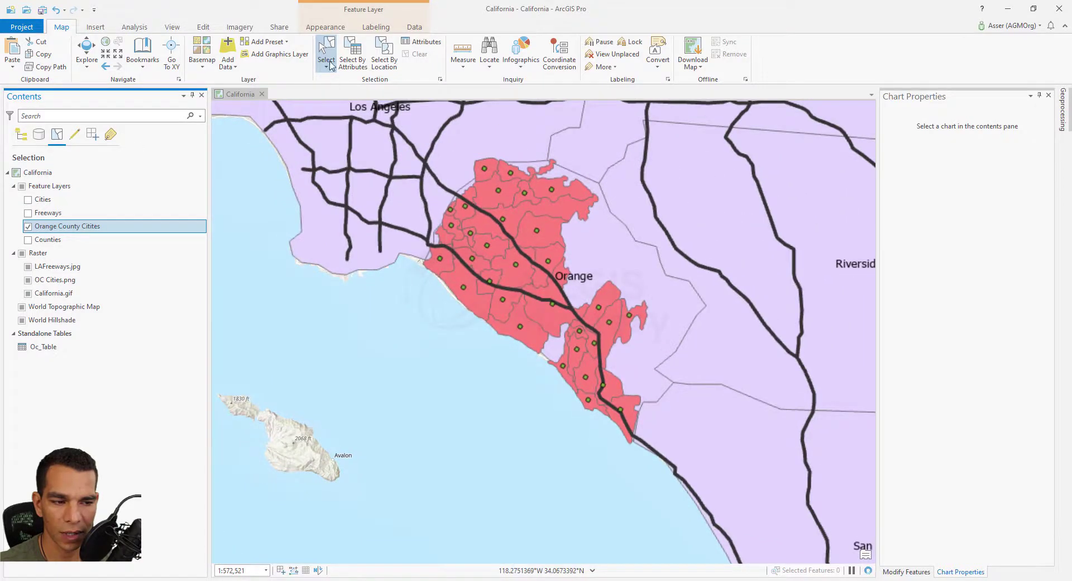
pyautogui.click(459, 284)
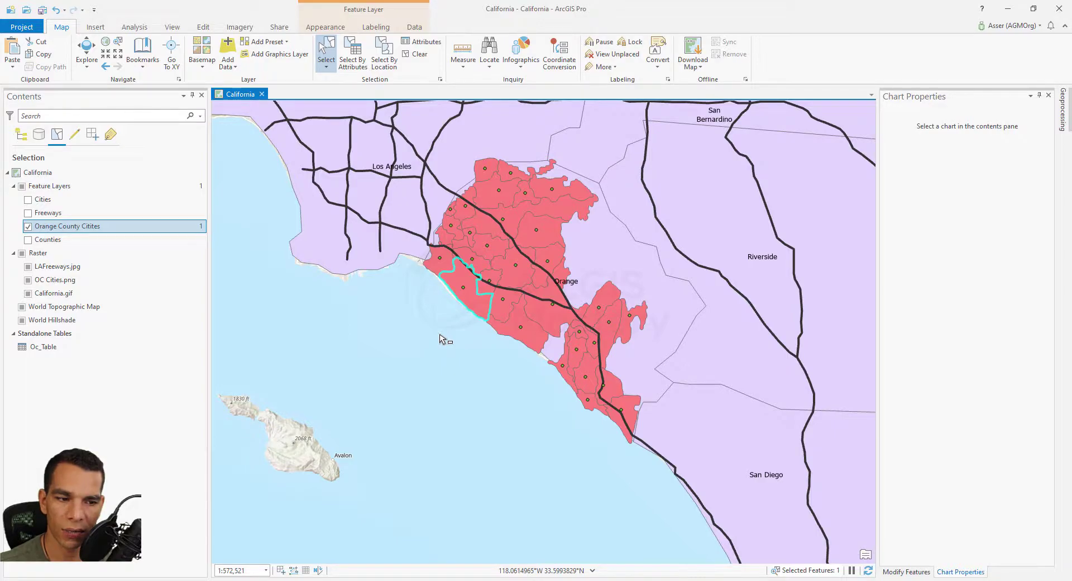
pyautogui.moveTo(391, 261); pyautogui.dragTo(603, 371)
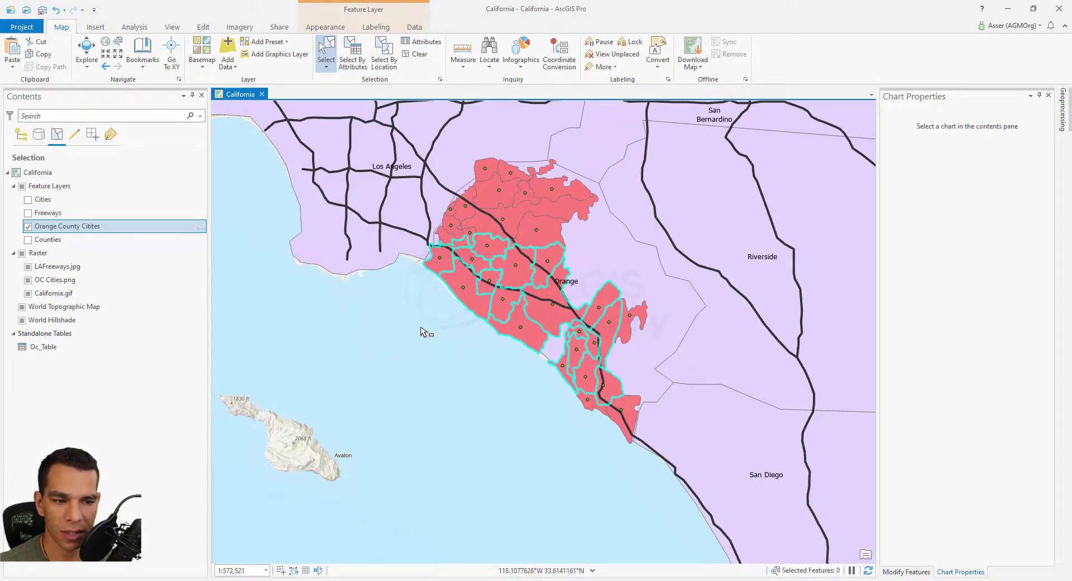
pyautogui.click(423, 332)
# Select the Orange County cities with a Polygon selection drawn around the northern and central cities and down the coast
pyautogui.click(326, 67)
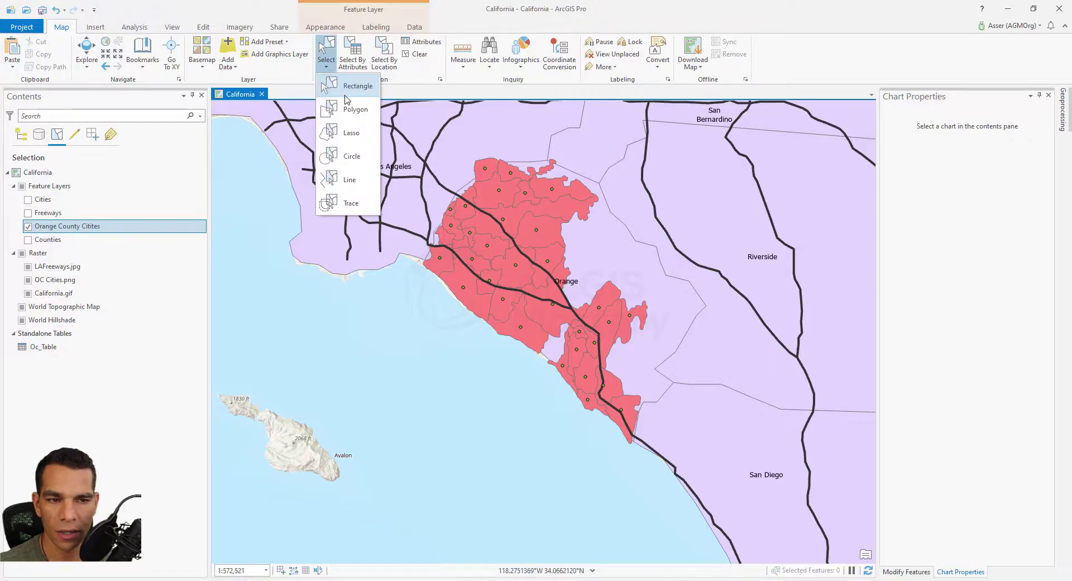
pyautogui.click(347, 95)
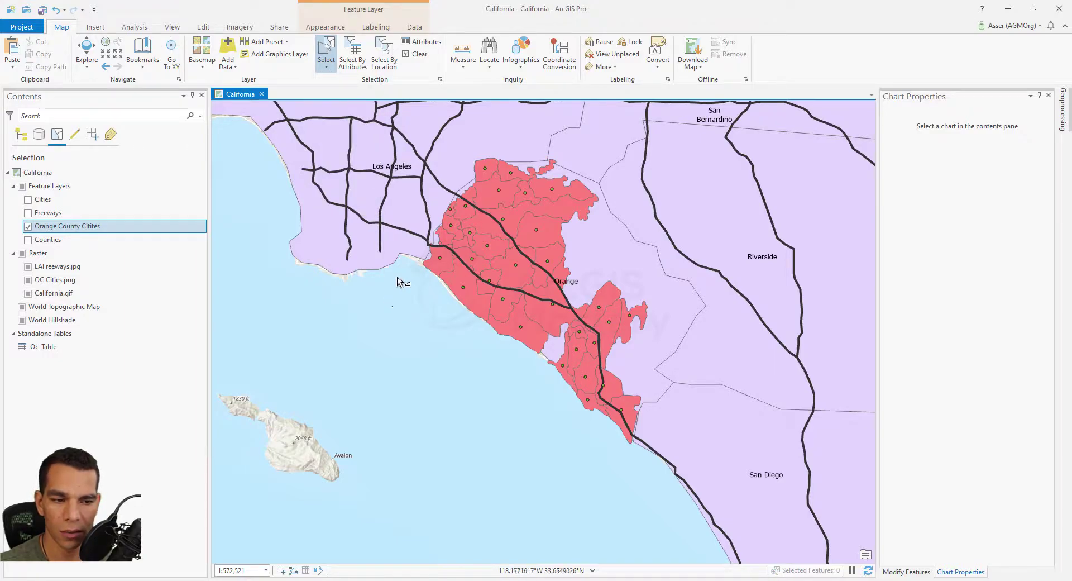
pyautogui.click(399, 235)
pyautogui.click(437, 179)
pyautogui.click(522, 179)
pyautogui.click(585, 310)
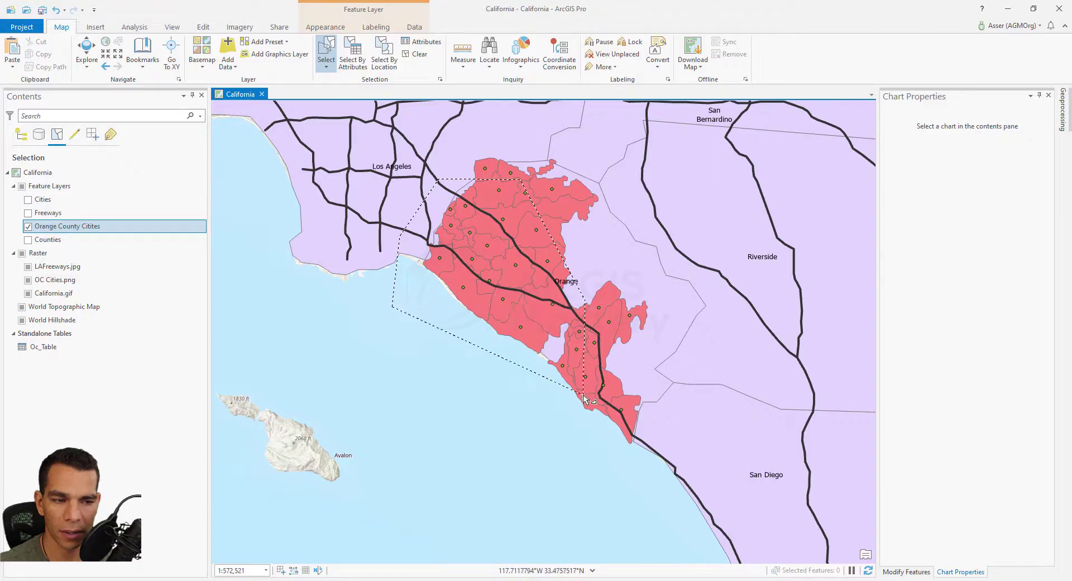
pyautogui.click(584, 398)
pyautogui.doubleClick(411, 373)
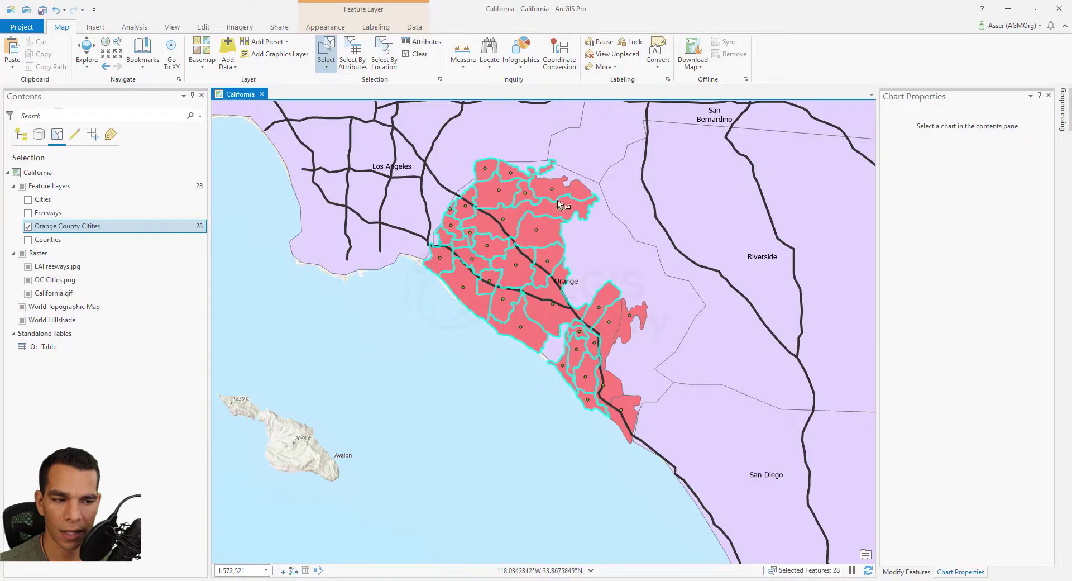
# Replace the polygon selection with a Lasso selection of the northwestern and central Orange County cities, and clear it
pyautogui.click(327, 65)
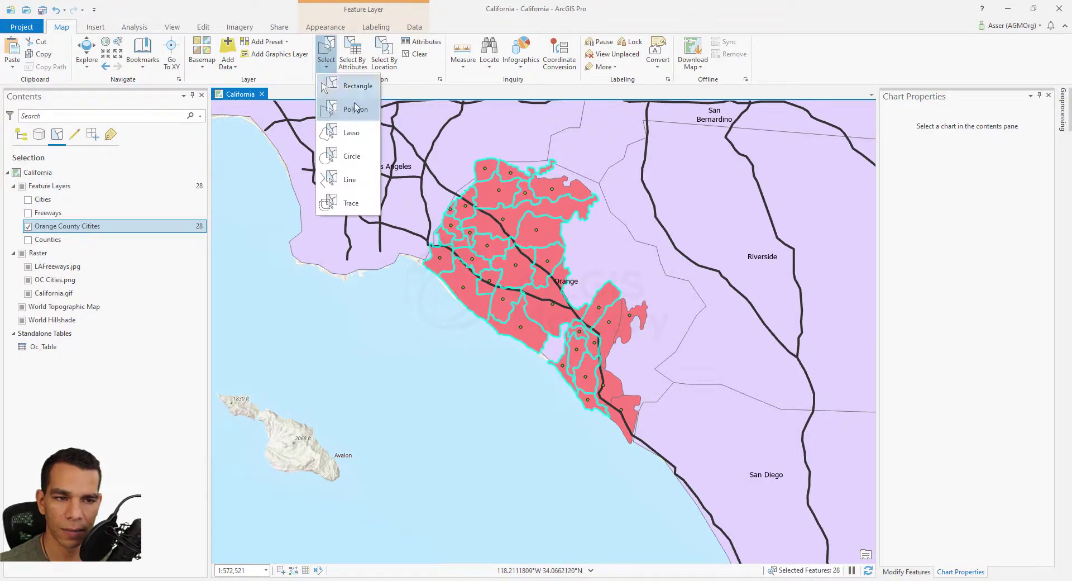
pyautogui.click(352, 134)
pyautogui.click(418, 54)
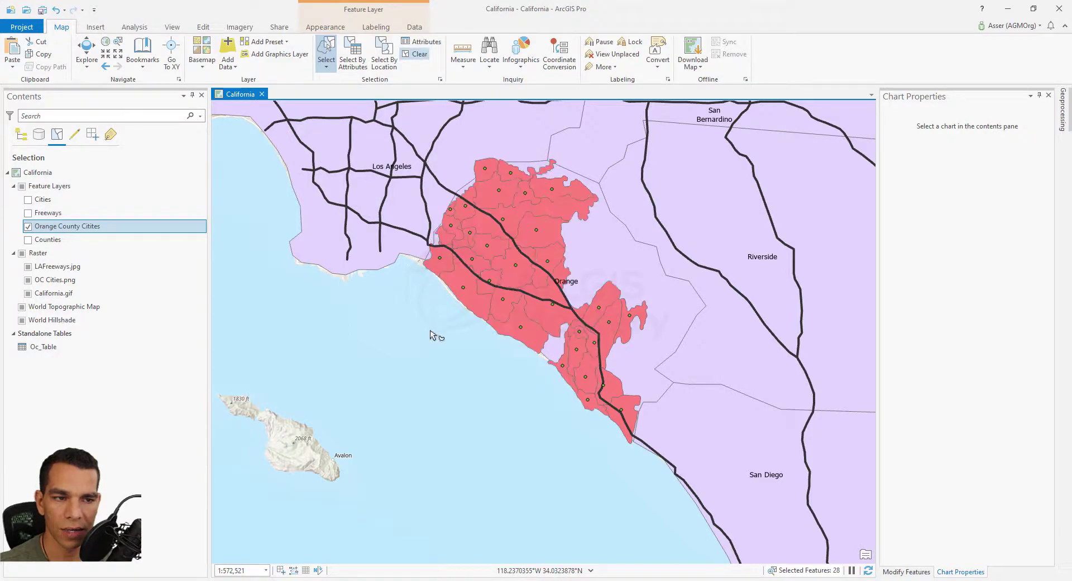
pyautogui.moveTo(438, 343)
pyautogui.mouseDown()
pyautogui.moveTo(419, 321)
pyautogui.moveTo(421, 202)
pyautogui.moveTo(505, 229)
pyautogui.moveTo(521, 343)
pyautogui.moveTo(469, 361)
pyautogui.moveTo(475, 404)
pyautogui.mouseUp()
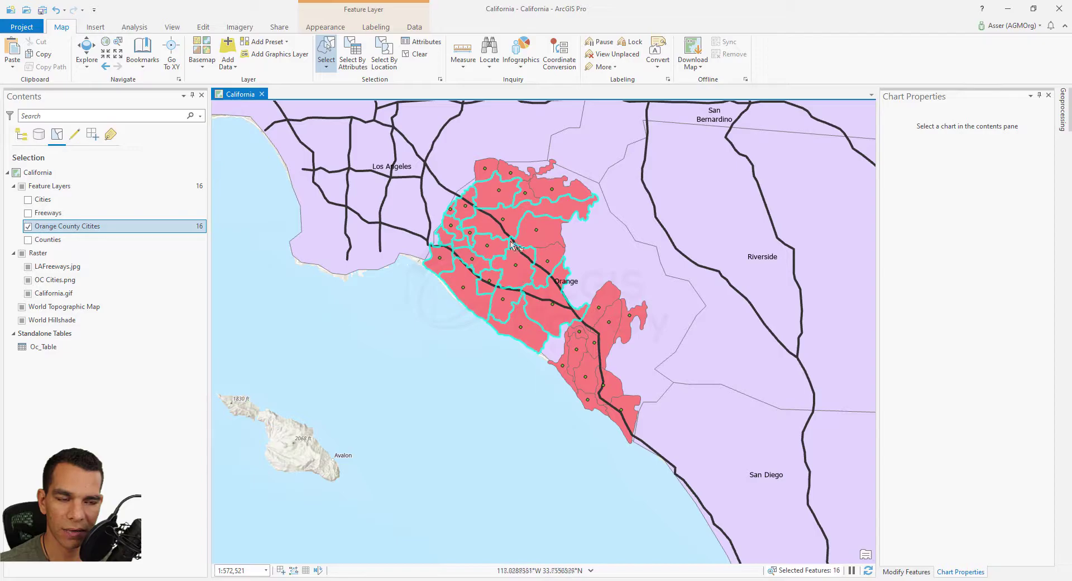
pyautogui.click(416, 54)
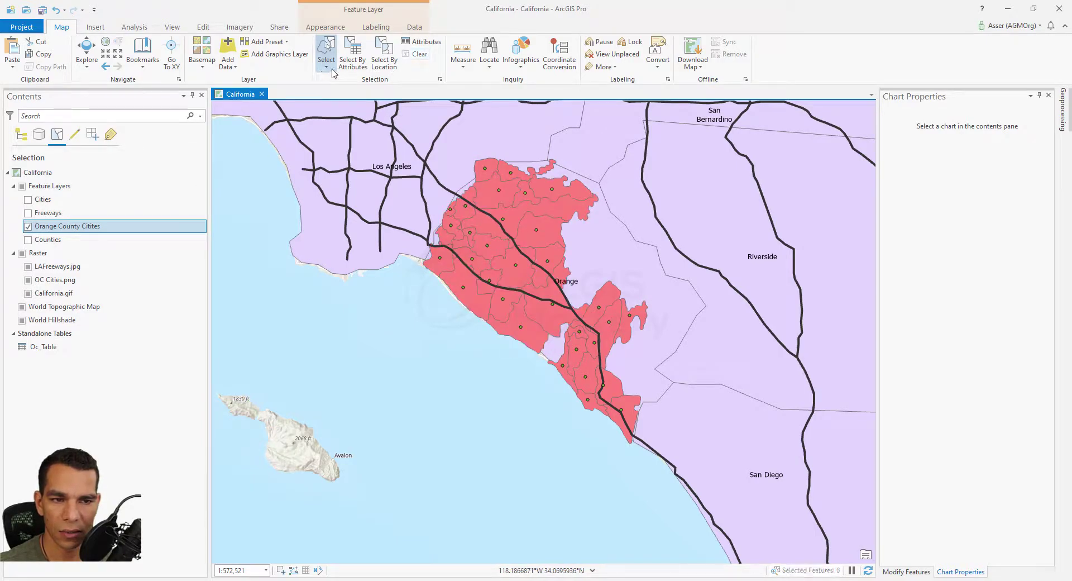
# Select the northwestern and central Orange County cities with a Circle selection drawn outward from the coast
pyautogui.click(326, 67)
pyautogui.click(420, 289)
pyautogui.moveTo(420, 289); pyautogui.dragTo(480, 335)
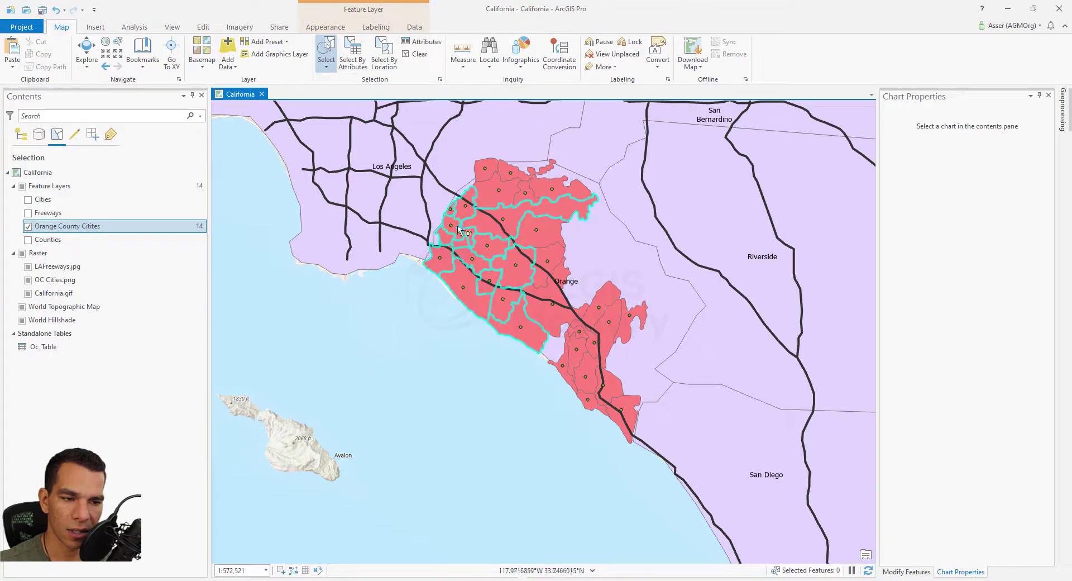
# Replace the circle selection with a straight Line selection running from off the coast eastward across the central cities
pyautogui.click(327, 68)
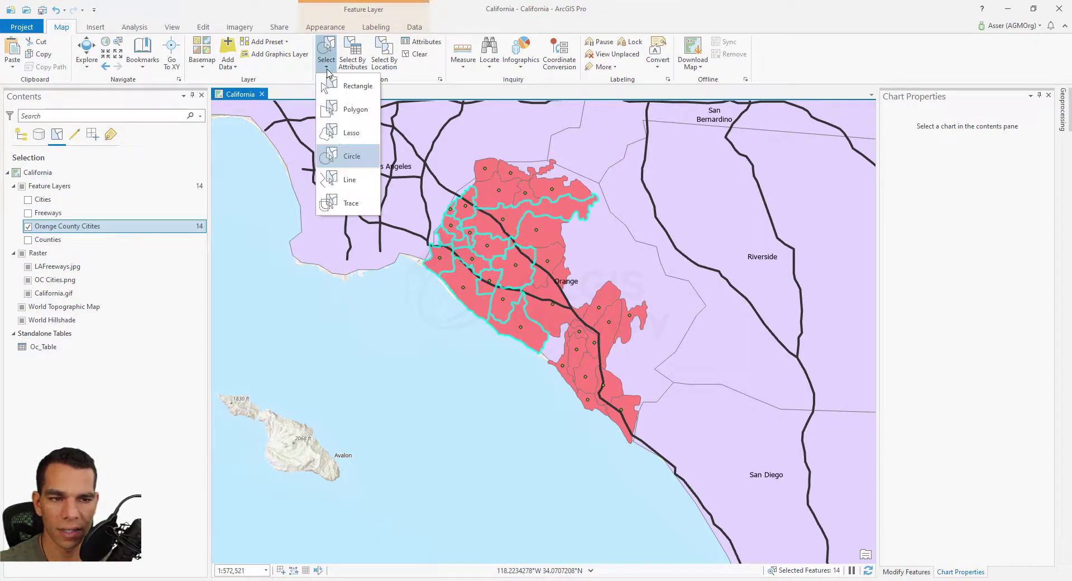
pyautogui.click(351, 180)
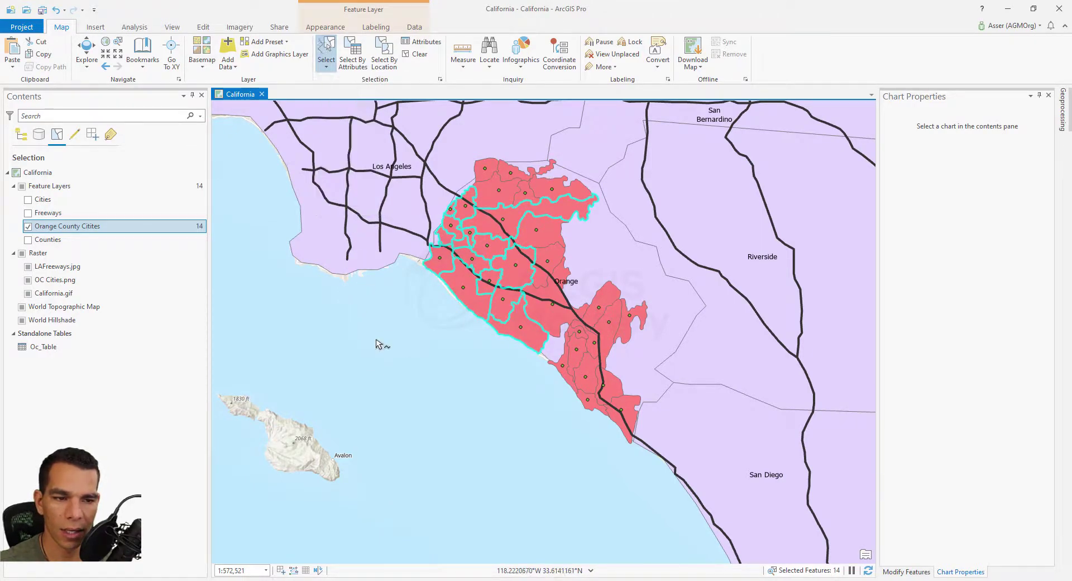
pyautogui.doubleClick(579, 263)
# Replace the selection with a Line selection that zigzags off the coast and ends northeast of the Orange County cities
pyautogui.click(502, 373)
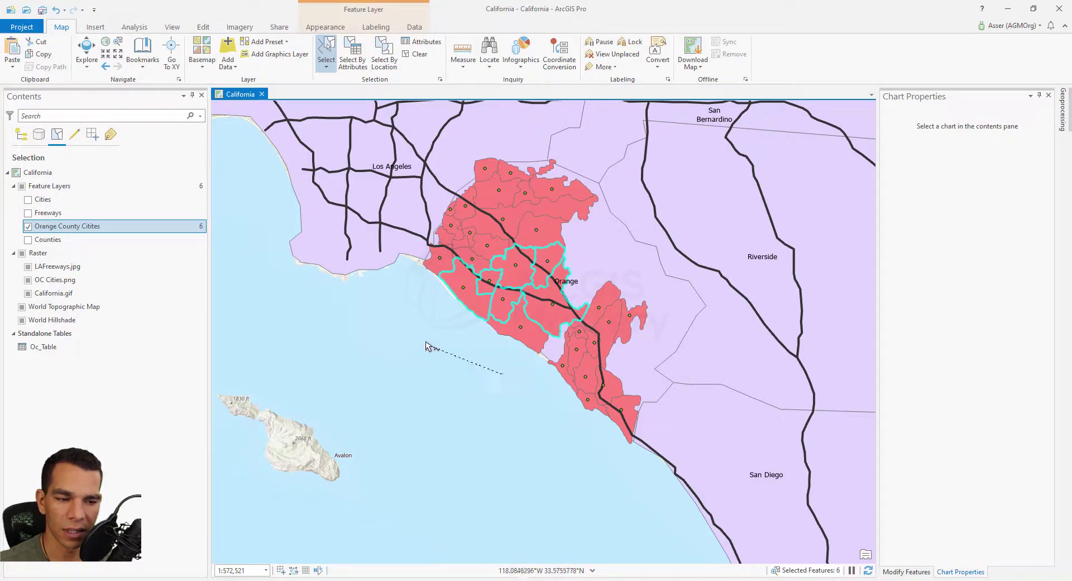
pyautogui.click(426, 342)
pyautogui.click(475, 332)
pyautogui.click(416, 313)
pyautogui.click(450, 308)
pyautogui.click(411, 290)
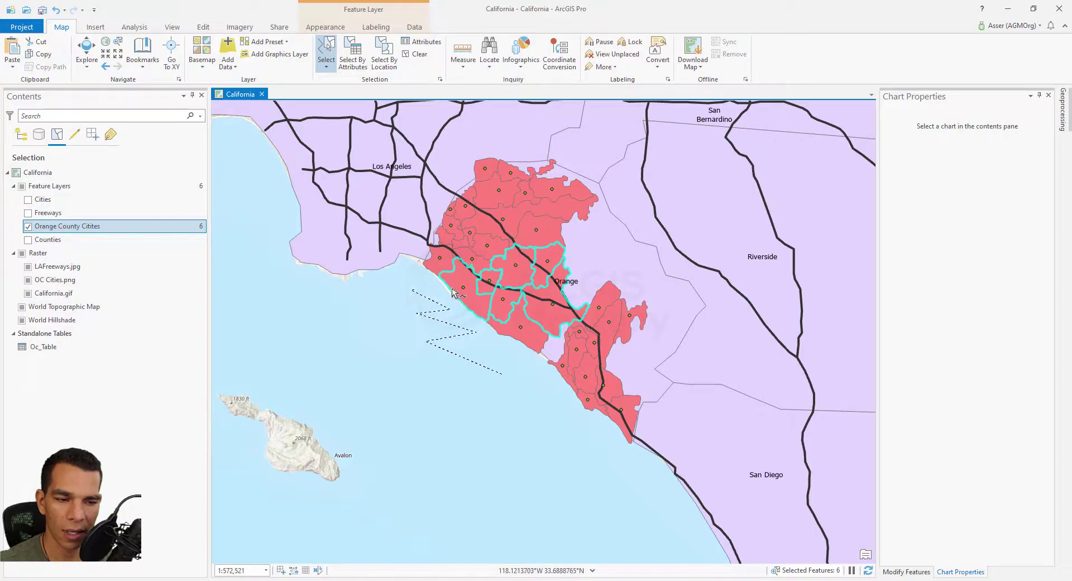
pyautogui.moveTo(607, 205); pyautogui.dragTo(609, 203)
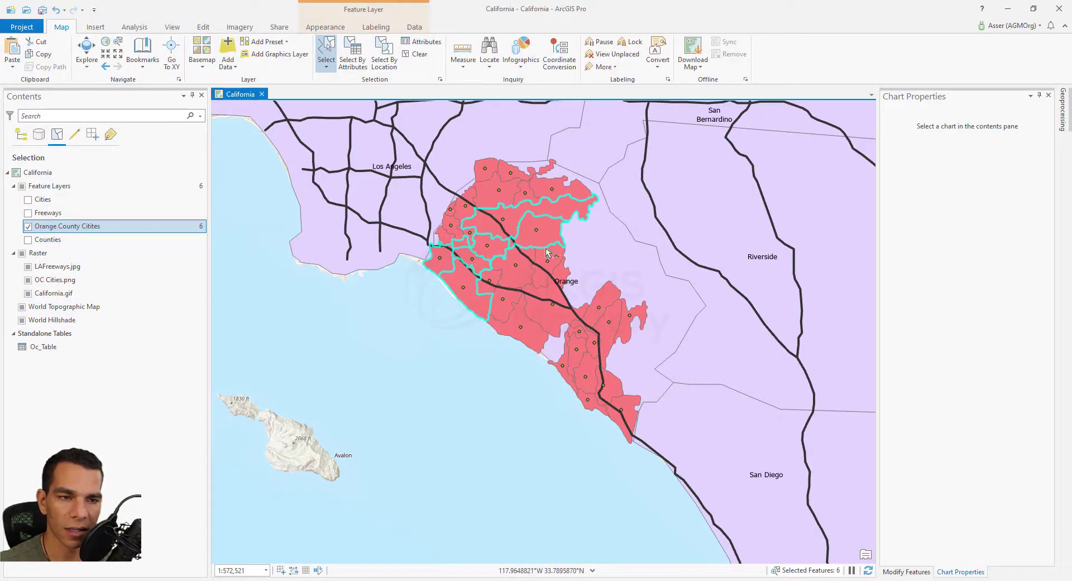
# Clear the selection and use the Trace selection tool along city boundaries, first in the northwest, replacing it with a trace around the central cities
pyautogui.click(326, 67)
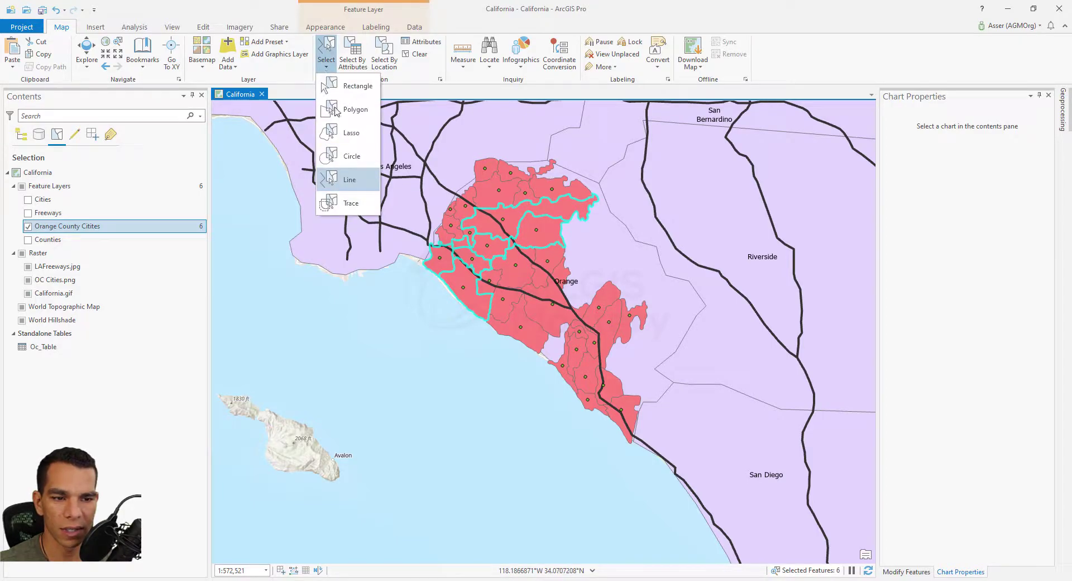
pyautogui.click(351, 206)
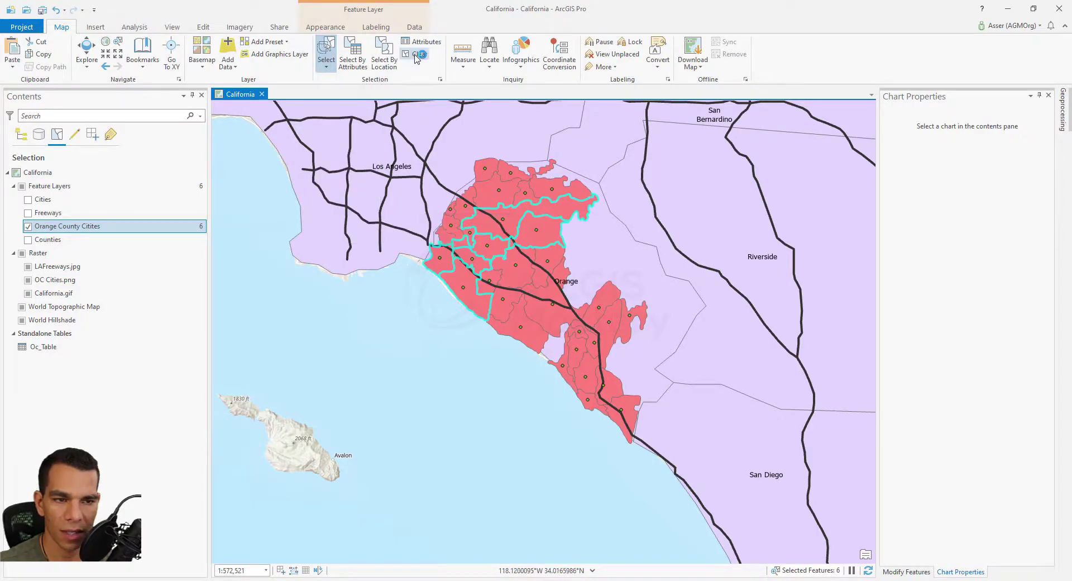
pyautogui.click(415, 54)
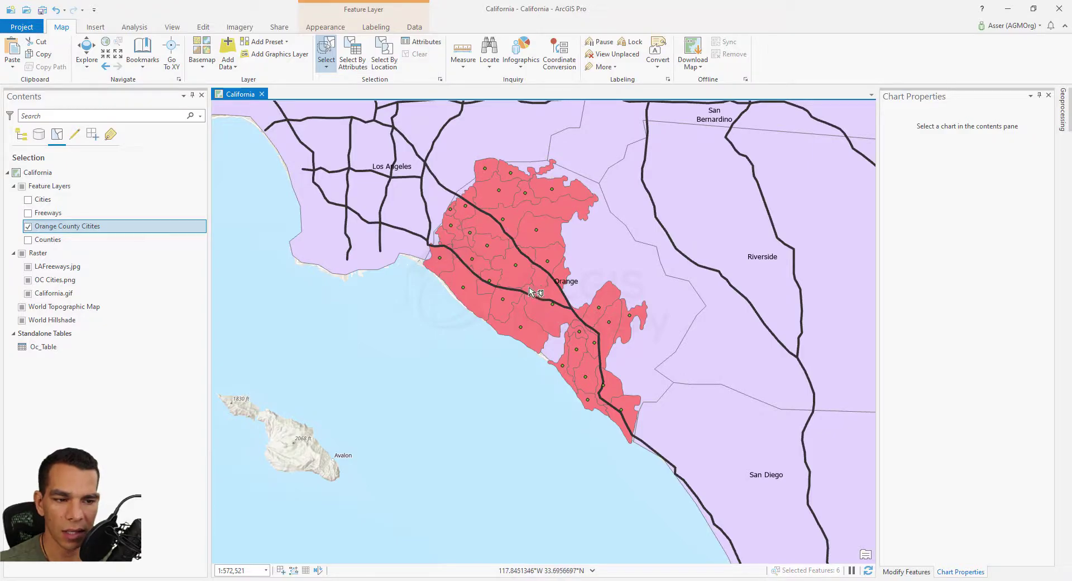
pyautogui.scroll(2, 505, 285)
pyautogui.scroll(3, 412, 203)
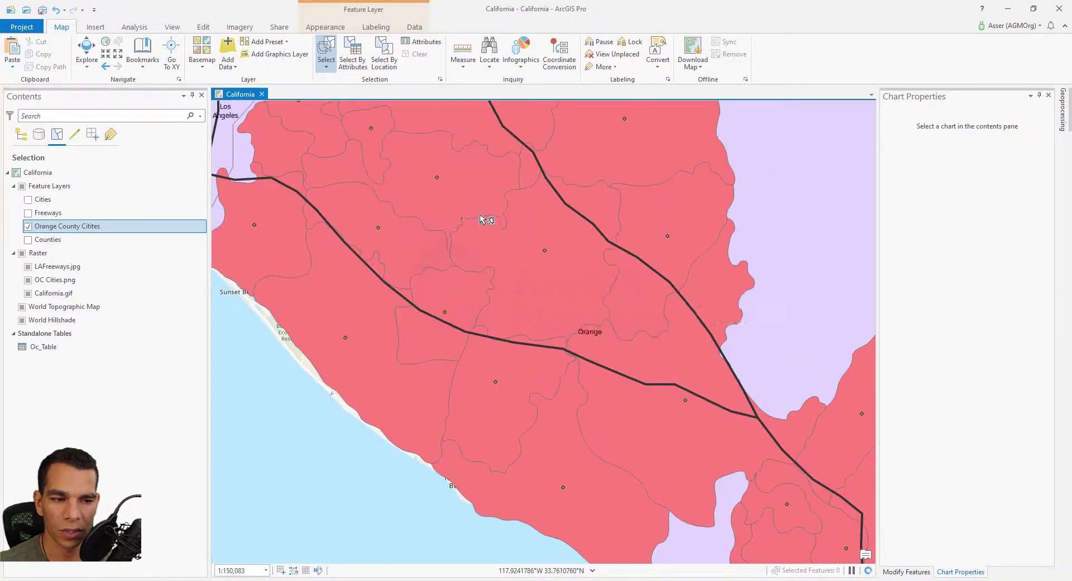
pyautogui.moveTo(484, 218)
pyautogui.mouseDown()
pyautogui.moveTo(433, 237)
pyautogui.moveTo(390, 211)
pyautogui.moveTo(397, 221)
pyautogui.moveTo(378, 193)
pyautogui.moveTo(354, 184)
pyautogui.moveTo(335, 192)
pyautogui.mouseUp()
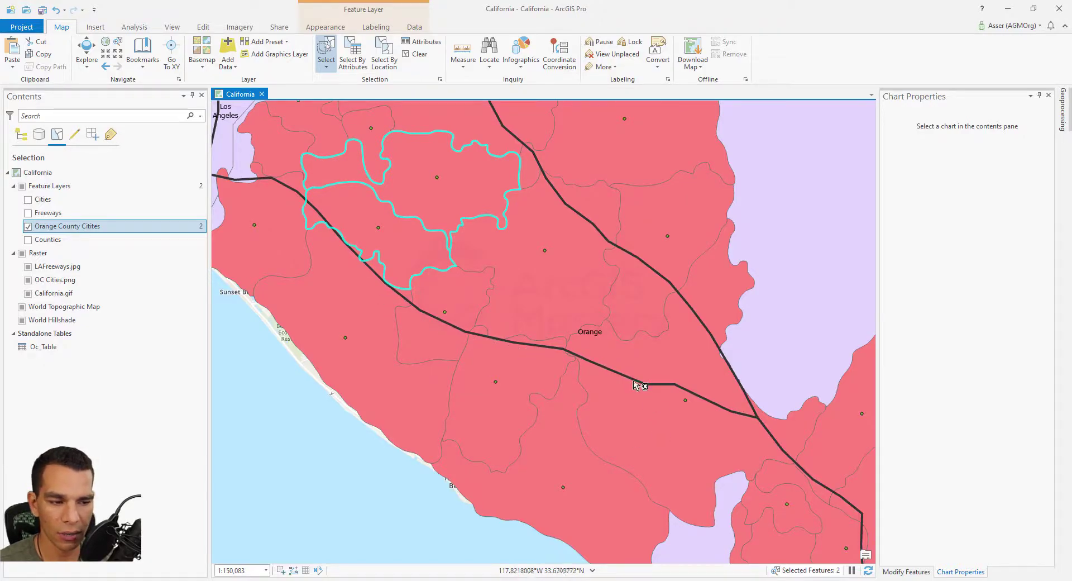
pyautogui.moveTo(635, 381)
pyautogui.mouseDown()
pyautogui.moveTo(445, 321)
pyautogui.moveTo(513, 380)
pyautogui.mouseUp()
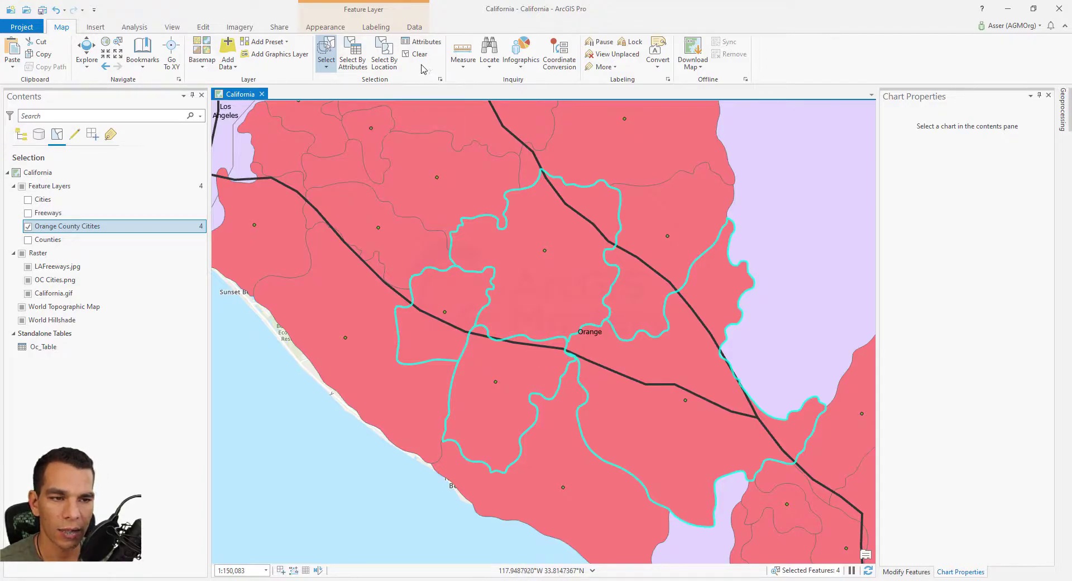
# Clear the traced selection and switch back to the Rectangle selection tool
pyautogui.click(417, 57)
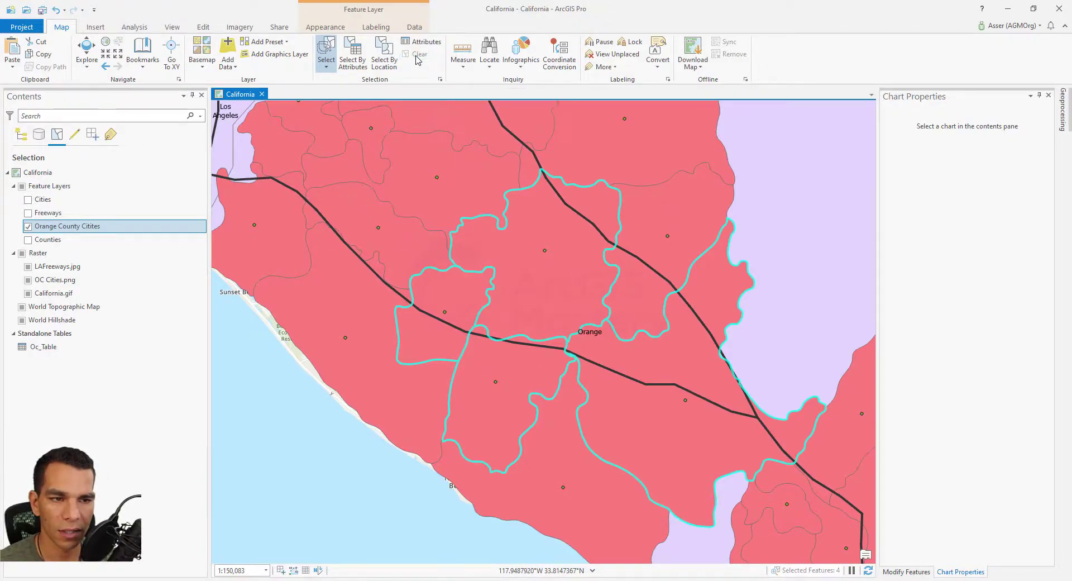
pyautogui.click(327, 67)
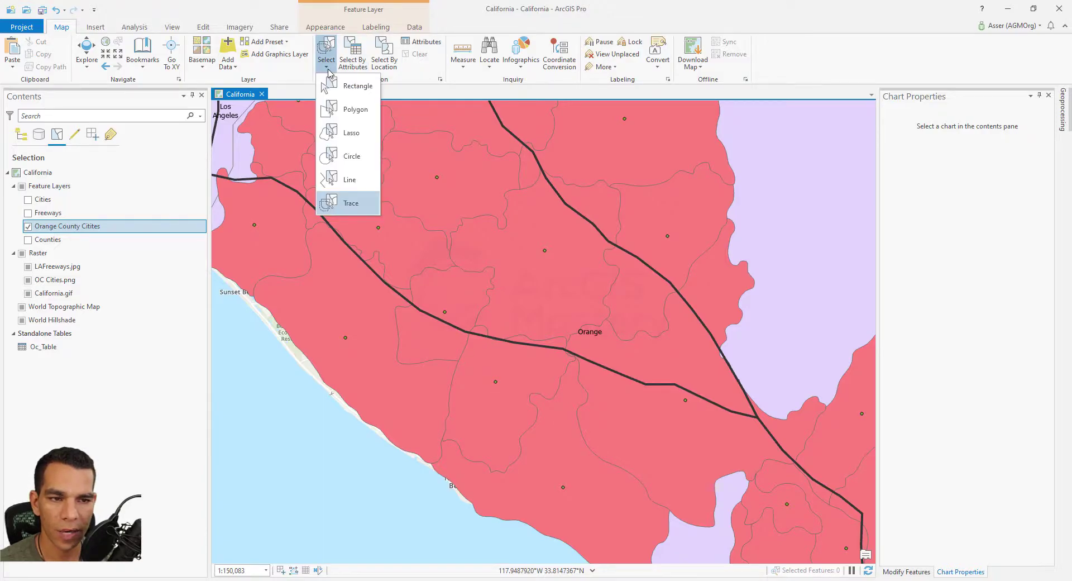
pyautogui.click(344, 85)
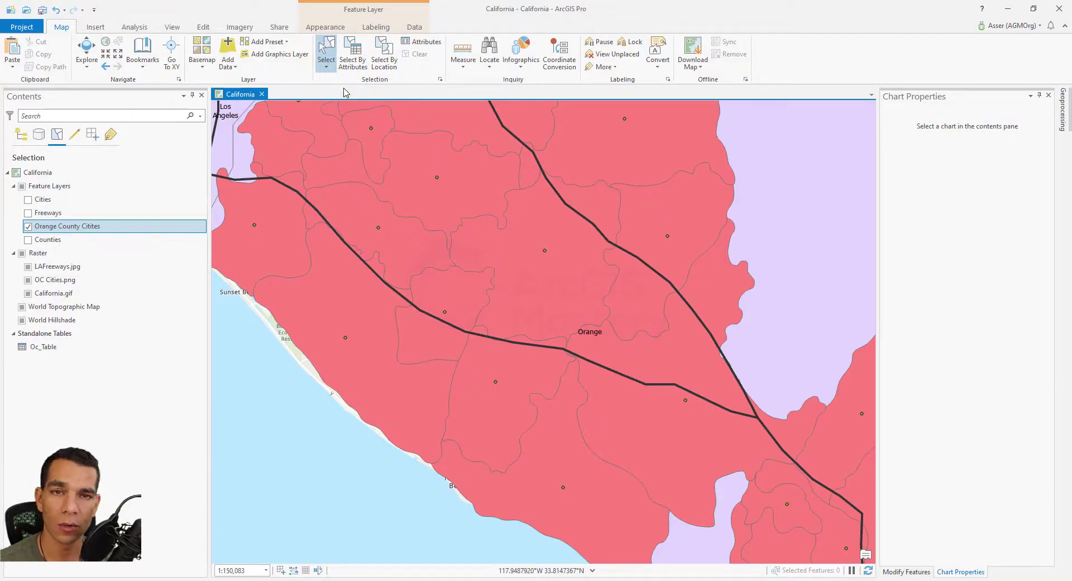
# Open Select By Attributes and the Orange County Citites attribute table, arranging them so the city polygons stay in view
pyautogui.click(356, 65)
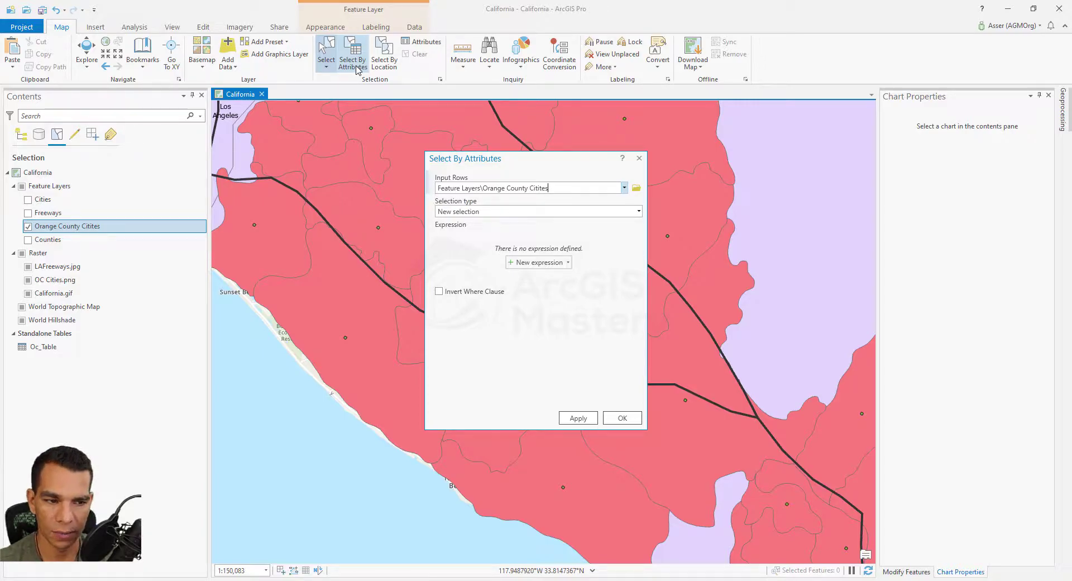
pyautogui.rightClick(72, 226)
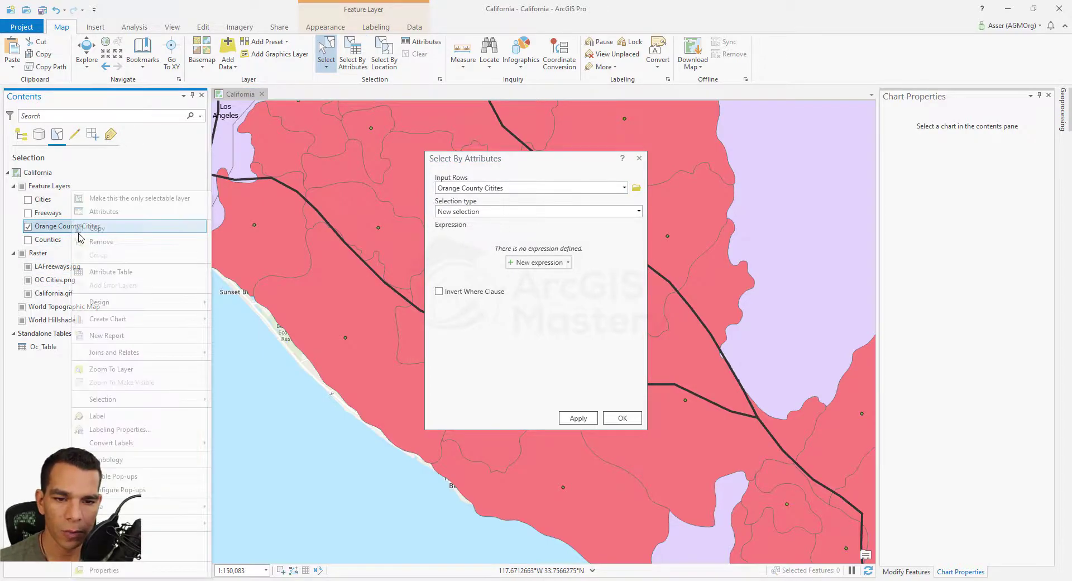
pyautogui.click(123, 273)
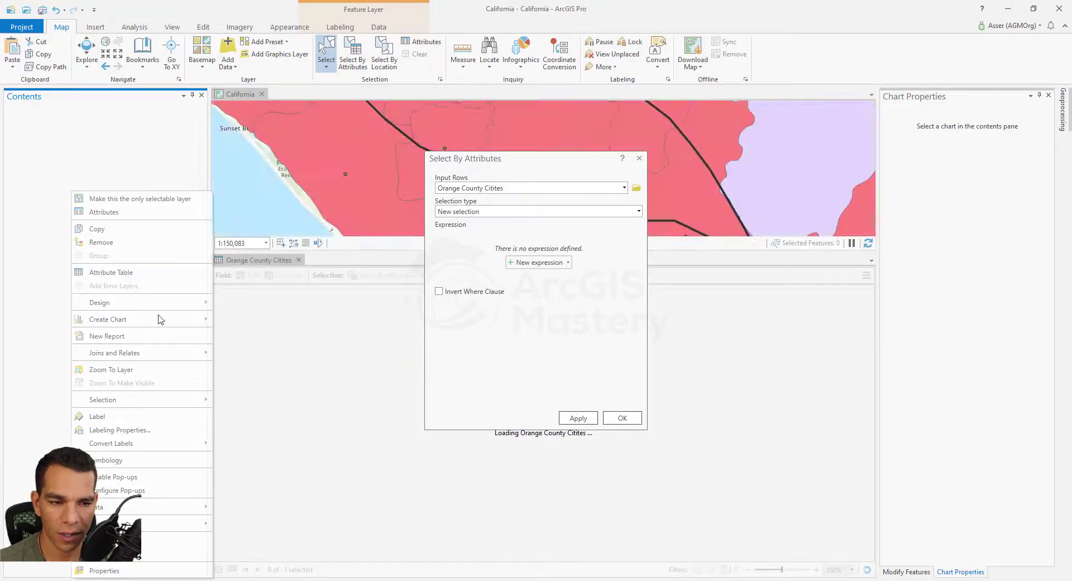
pyautogui.moveTo(404, 251); pyautogui.dragTo(406, 327)
pyautogui.scroll(-3, 384, 221)
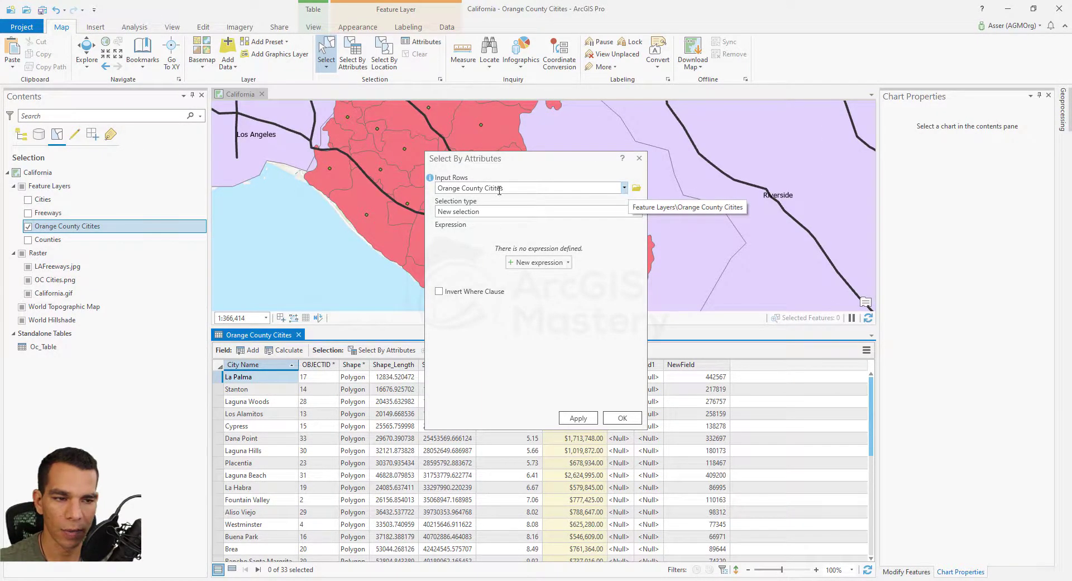
pyautogui.moveTo(523, 167); pyautogui.dragTo(745, 170)
pyautogui.moveTo(342, 236); pyautogui.dragTo(311, 242)
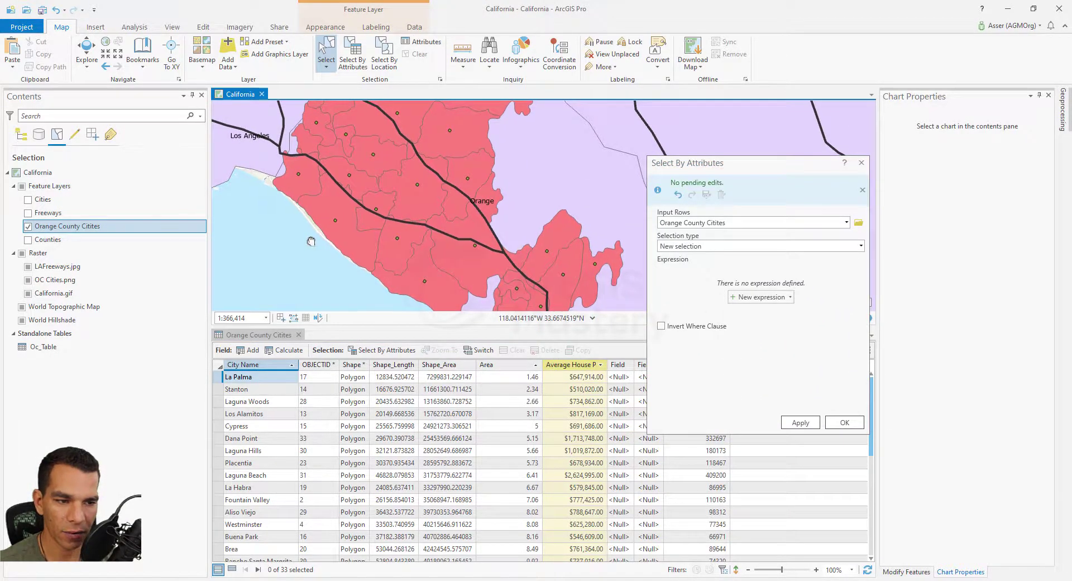
pyautogui.click(759, 347)
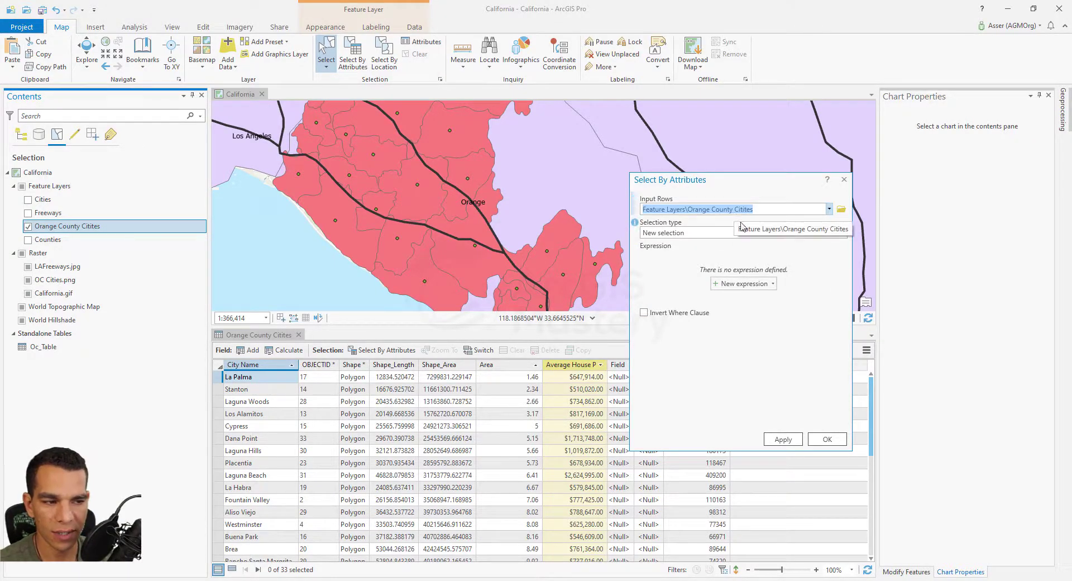
# Create a new selection where City Name is equal to Costa Mesa, apply it, and locate the selected row in the attribute table
pyautogui.click(843, 233)
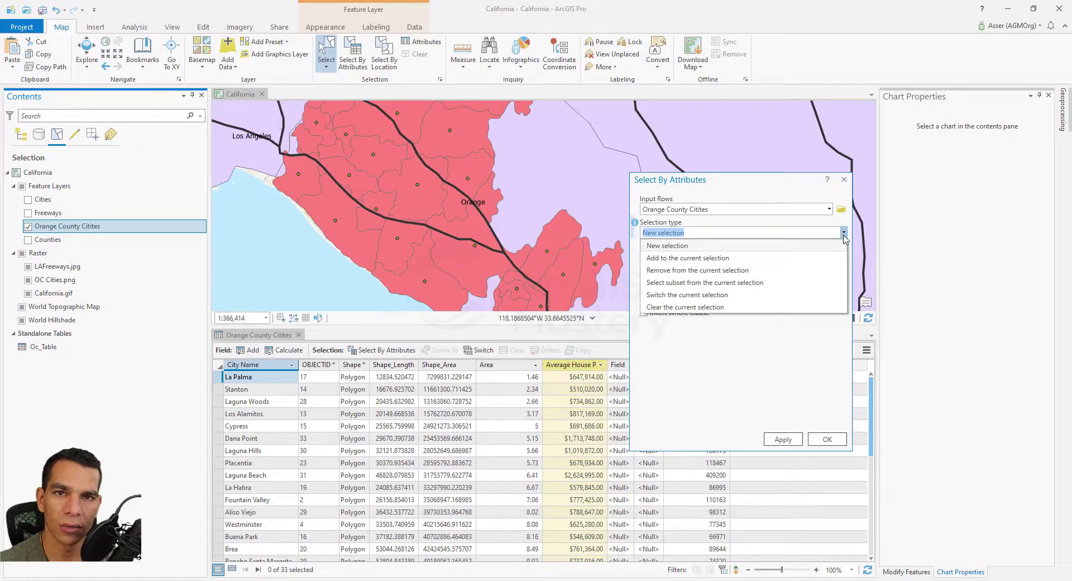
pyautogui.click(843, 235)
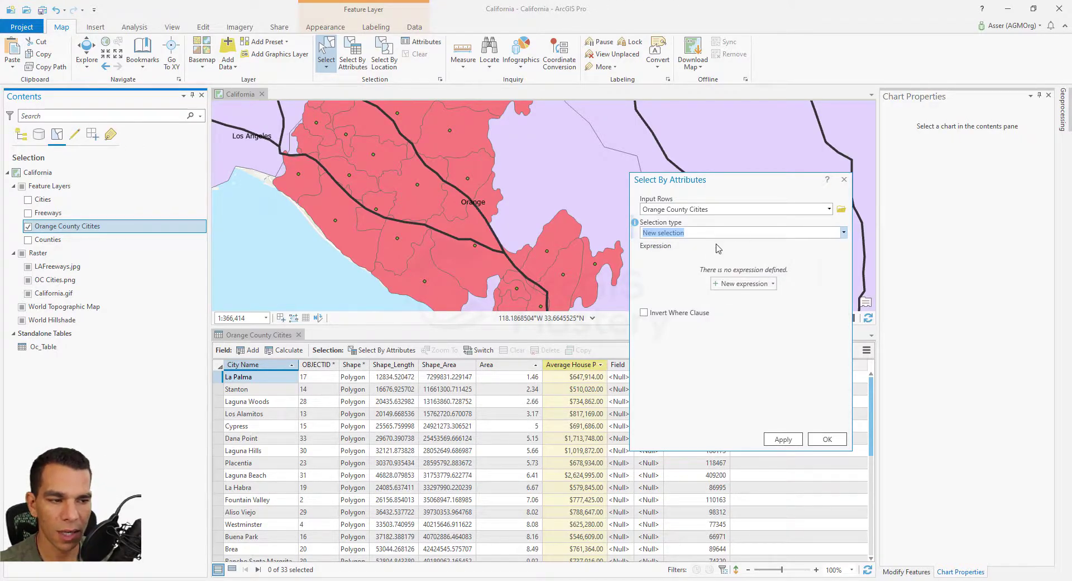
pyautogui.click(734, 284)
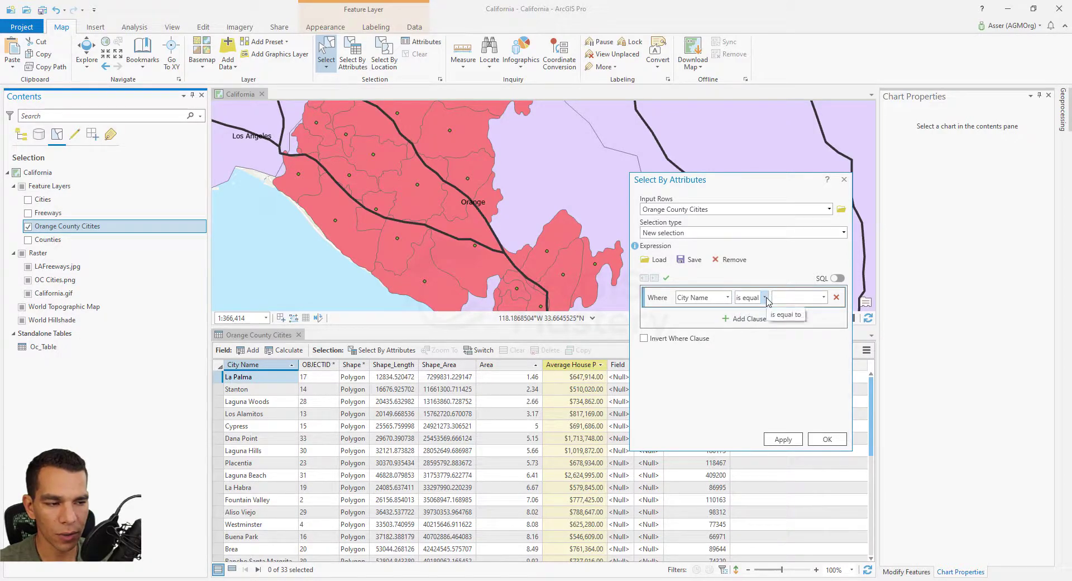
pyautogui.click(825, 299)
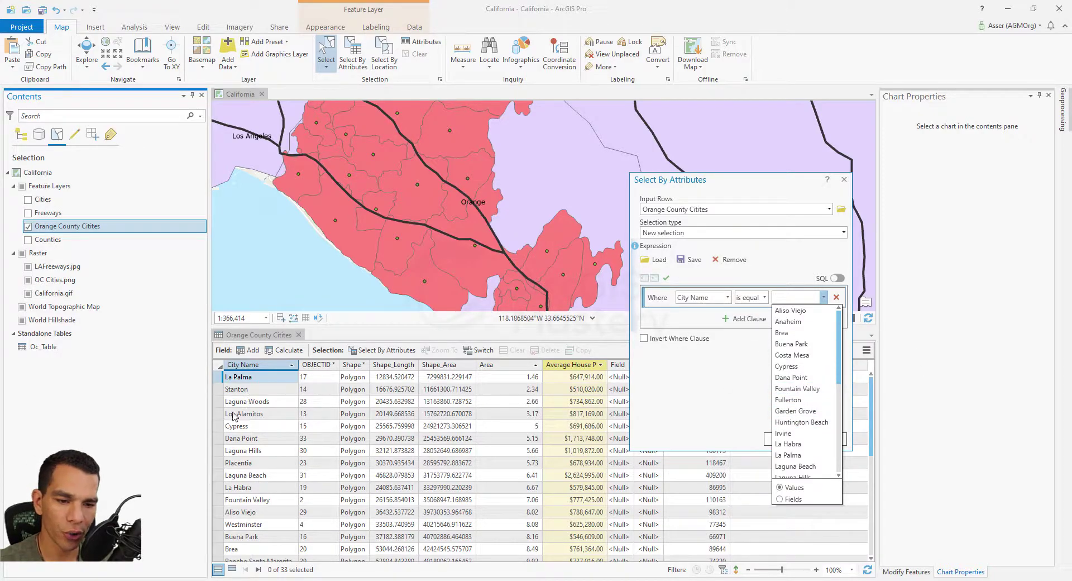
pyautogui.click(798, 355)
pyautogui.click(789, 445)
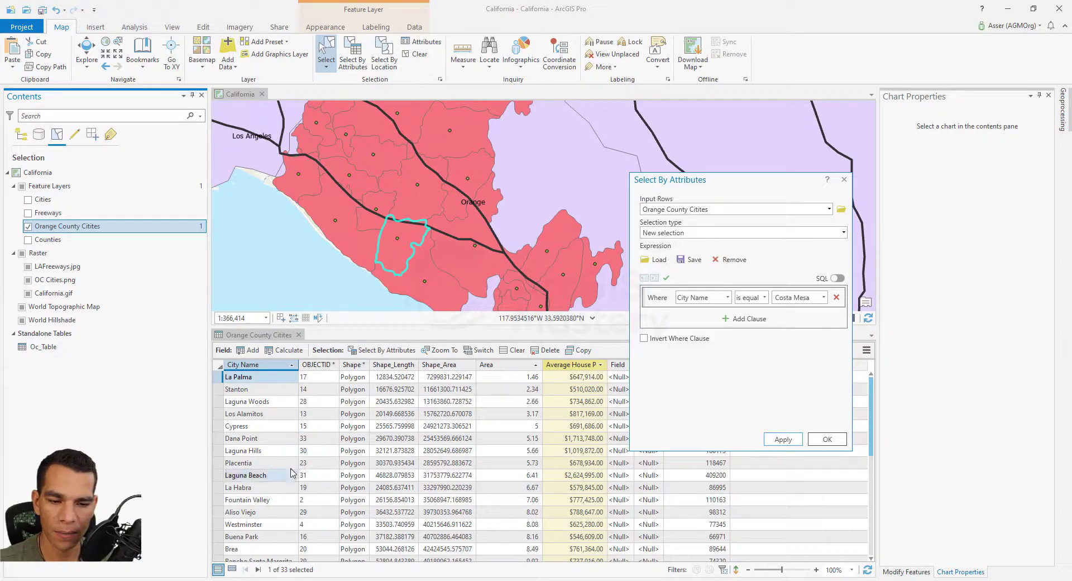
pyautogui.scroll(-6, 285, 463)
pyautogui.scroll(1, 289, 463)
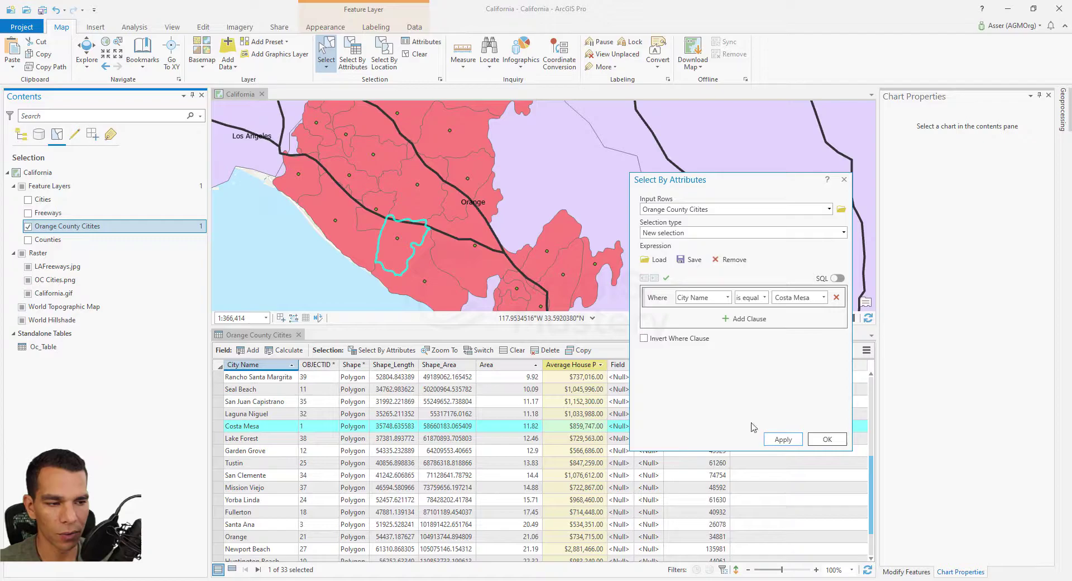
# Review the available clause fields, change the condition to City Name is not equal to Costa Mesa, and apply it
pyautogui.click(728, 298)
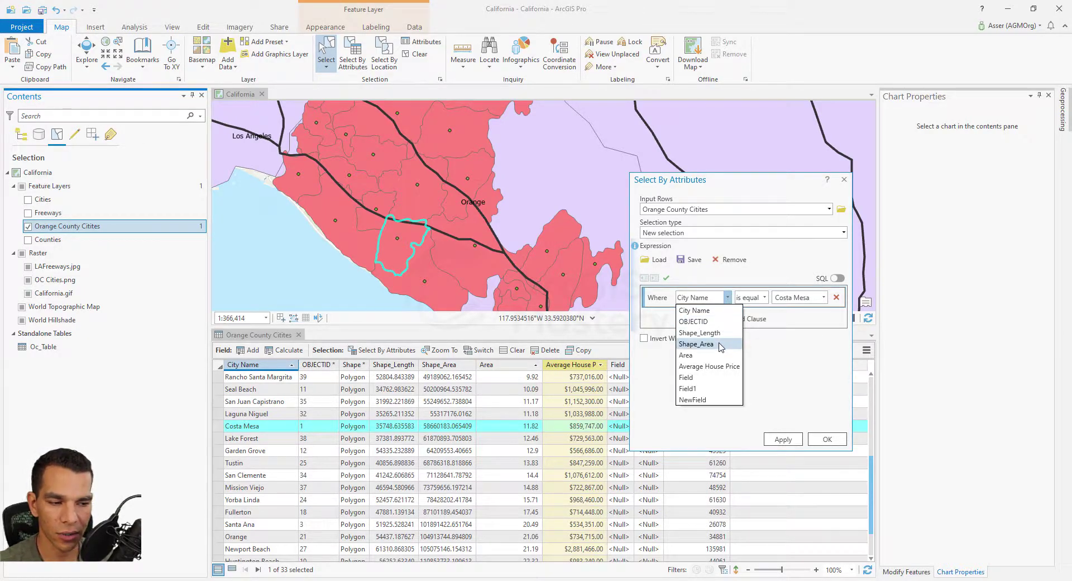
pyautogui.click(779, 355)
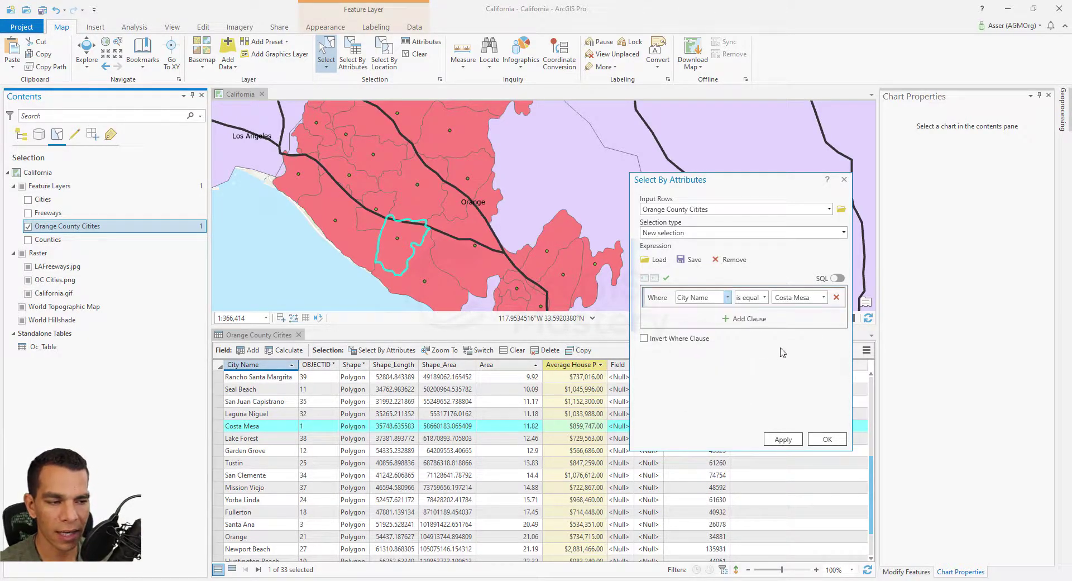
pyautogui.click(764, 300)
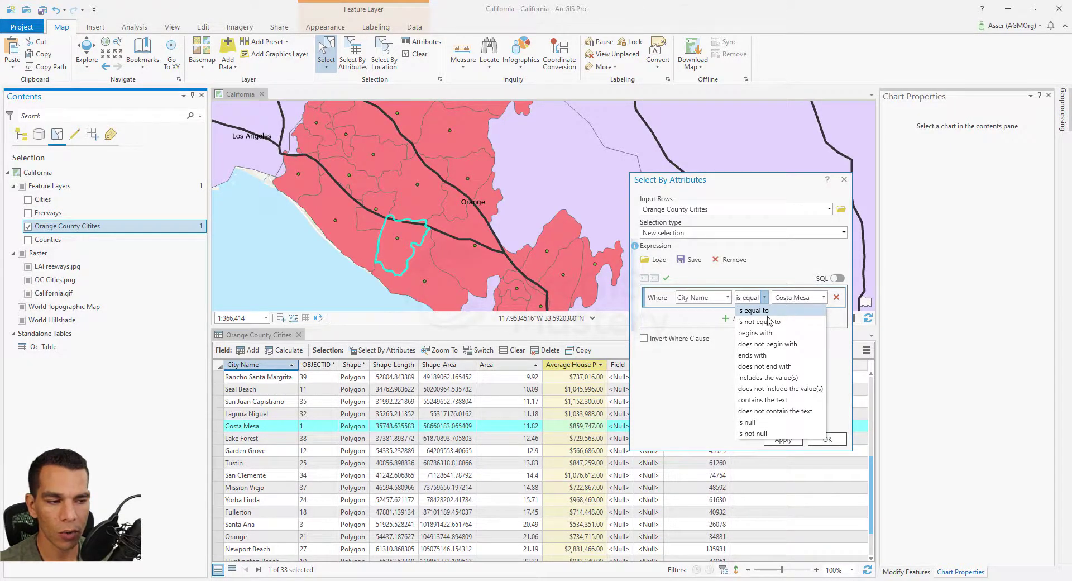
pyautogui.click(767, 322)
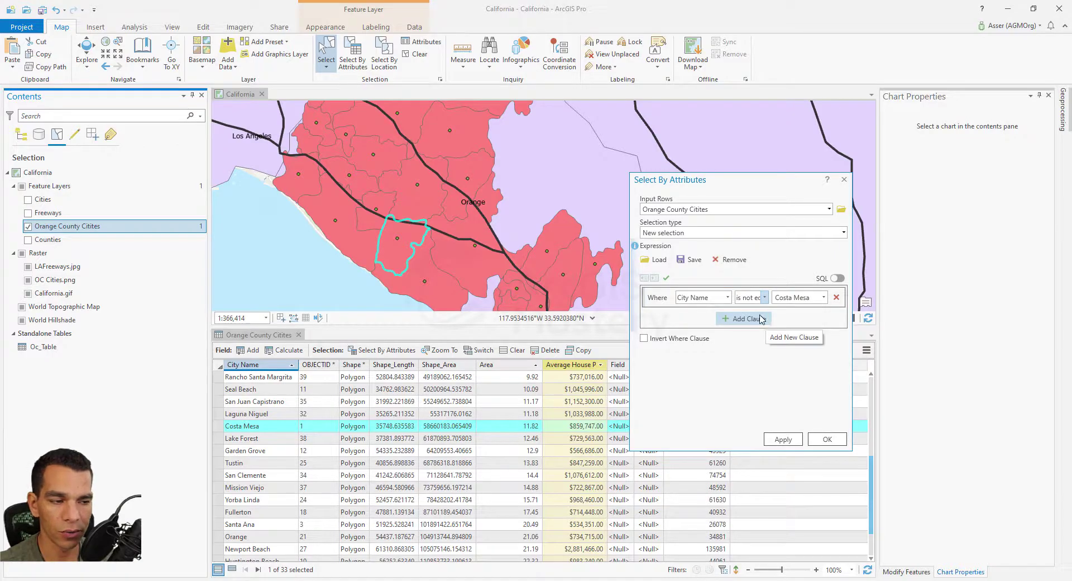
pyautogui.click(776, 439)
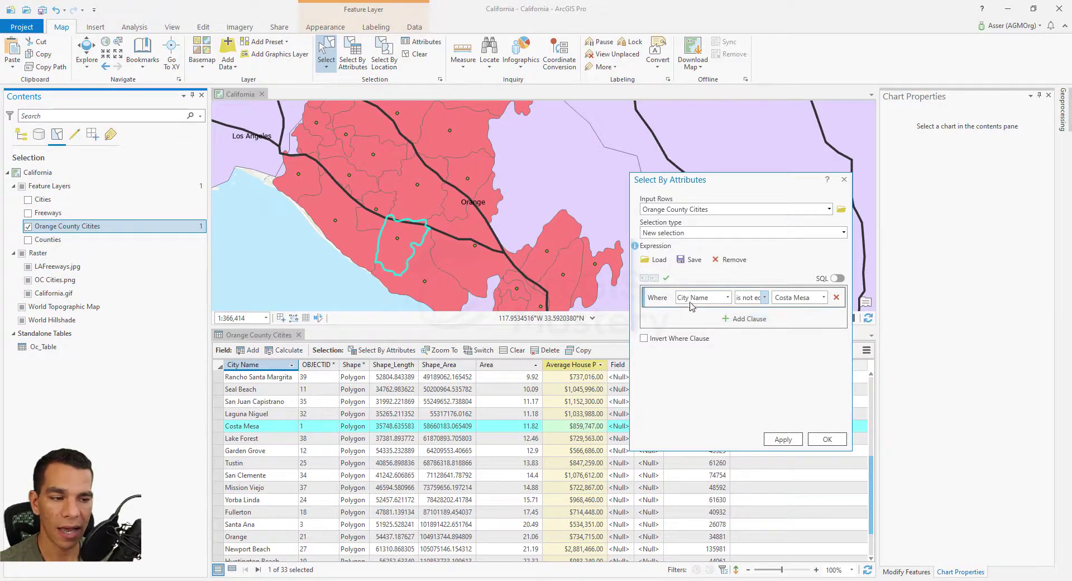
pyautogui.click(781, 439)
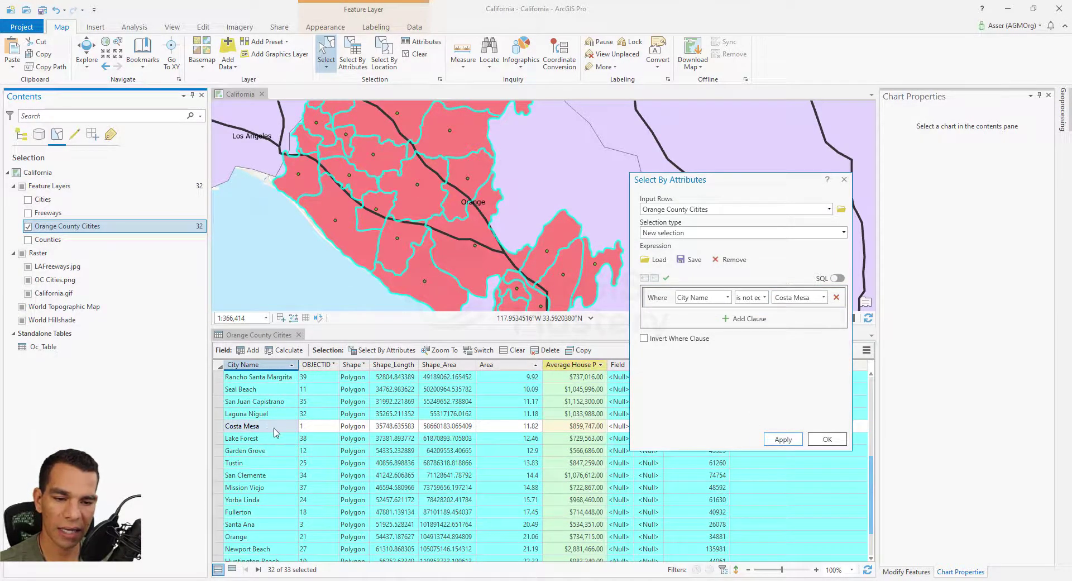
# Change the condition to City Name begins with San, apply it, and review the selected rows in the attribute table
pyautogui.click(760, 297)
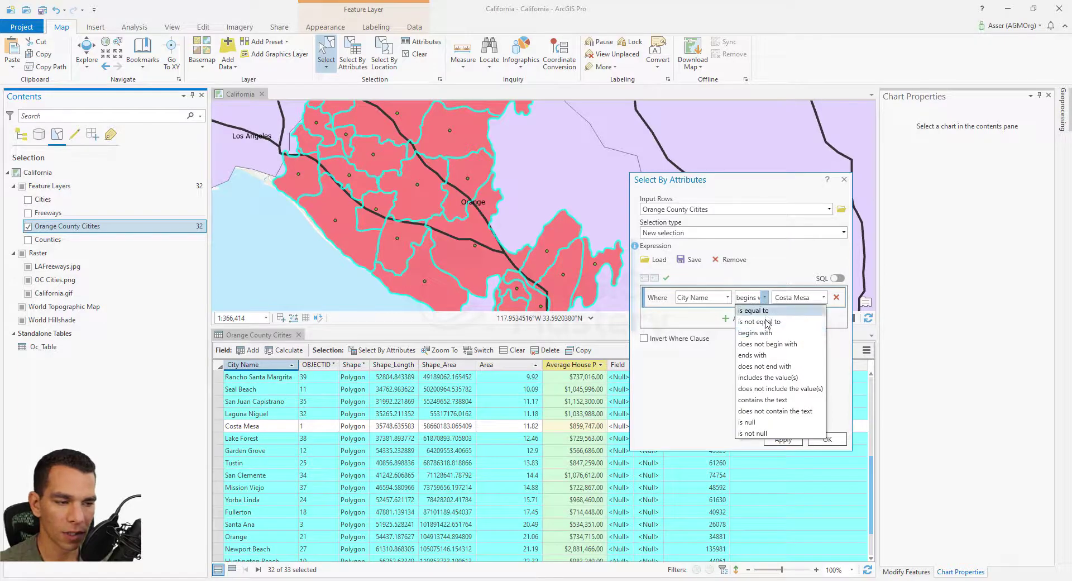
pyautogui.click(766, 330)
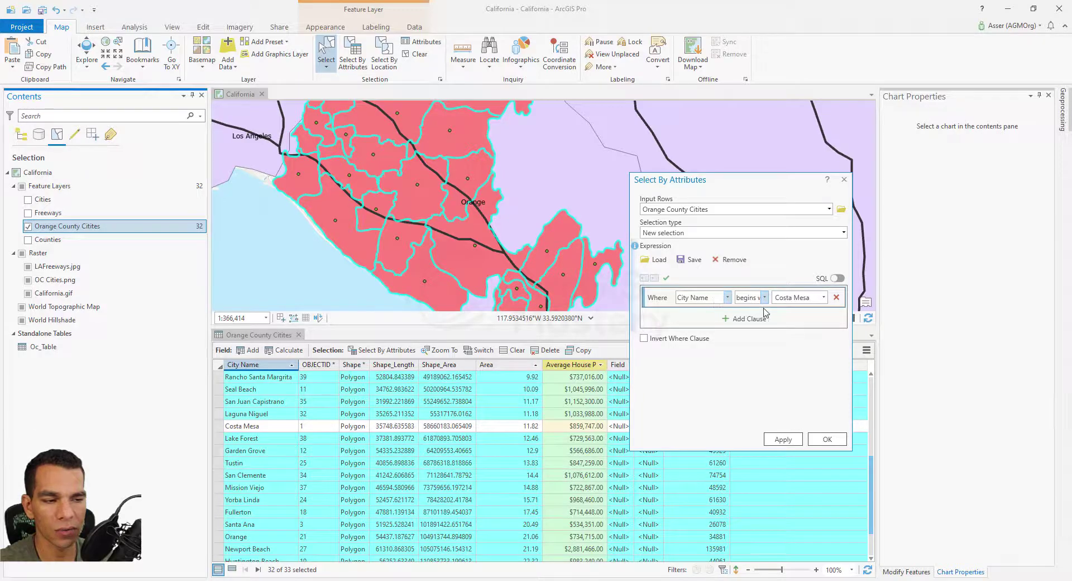
pyautogui.click(802, 299)
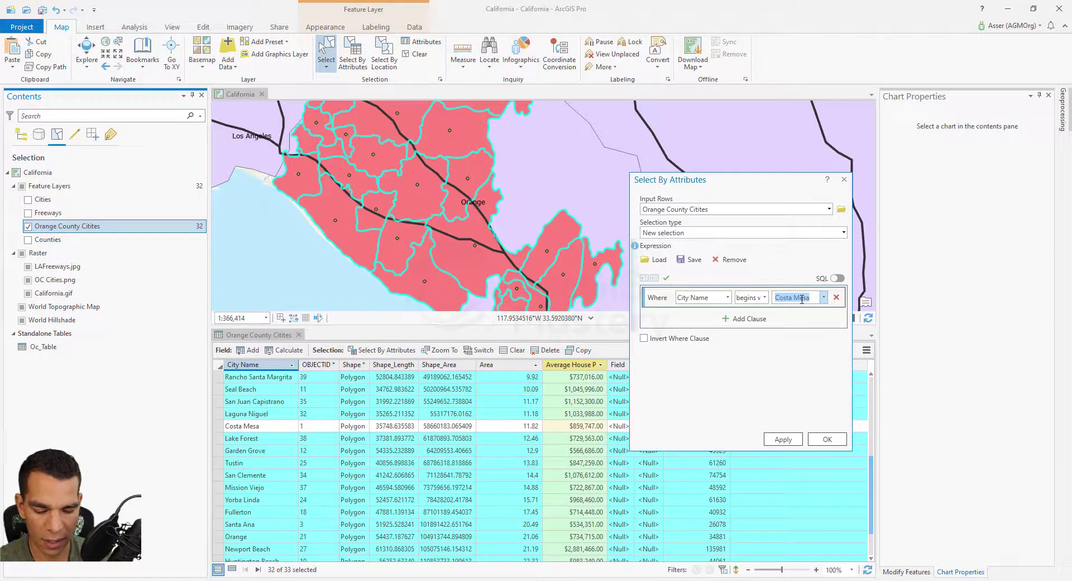
pyautogui.write('San')
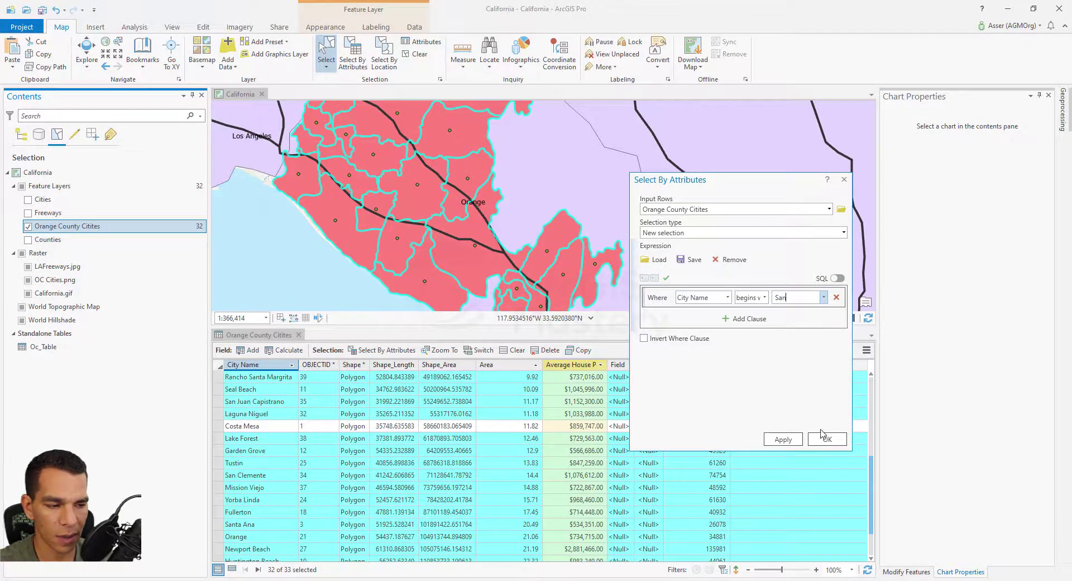
pyautogui.click(783, 439)
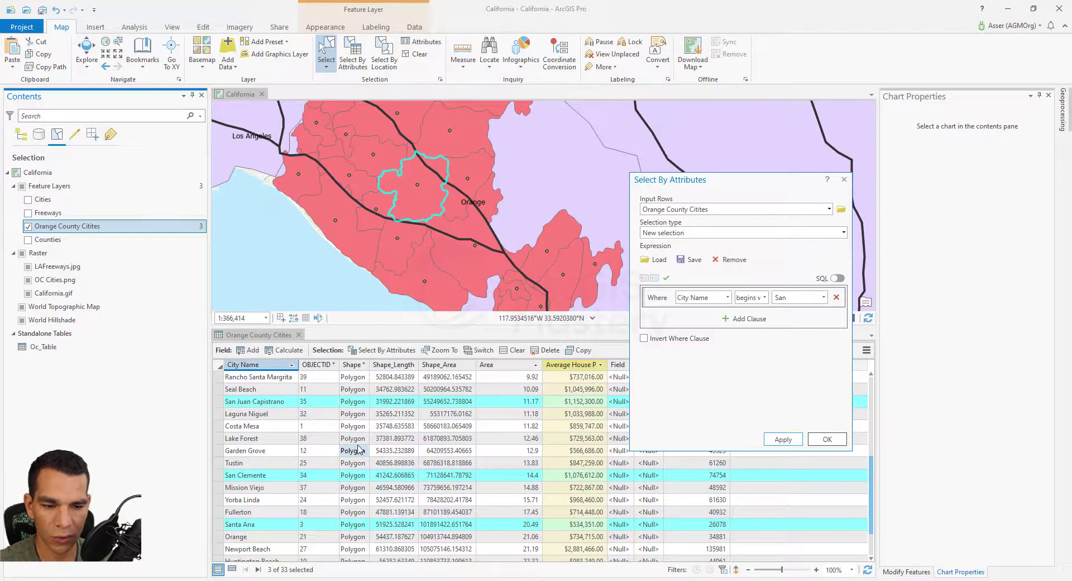
pyautogui.scroll(-1, 262, 424)
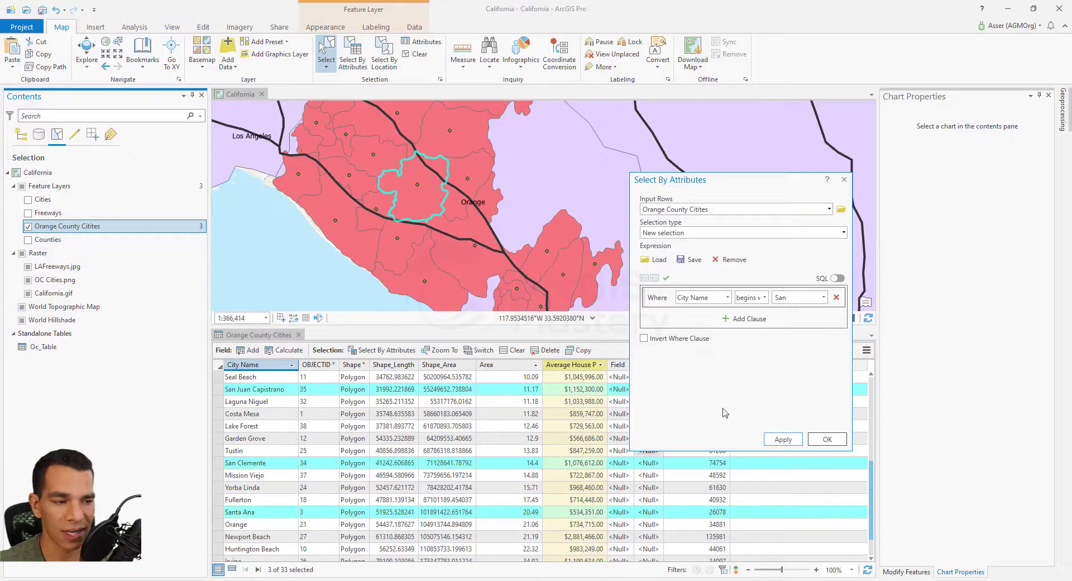
# Change the City Name begins with value to lowercase san and apply the selection
pyautogui.doubleClick(779, 297)
pyautogui.click(780, 297)
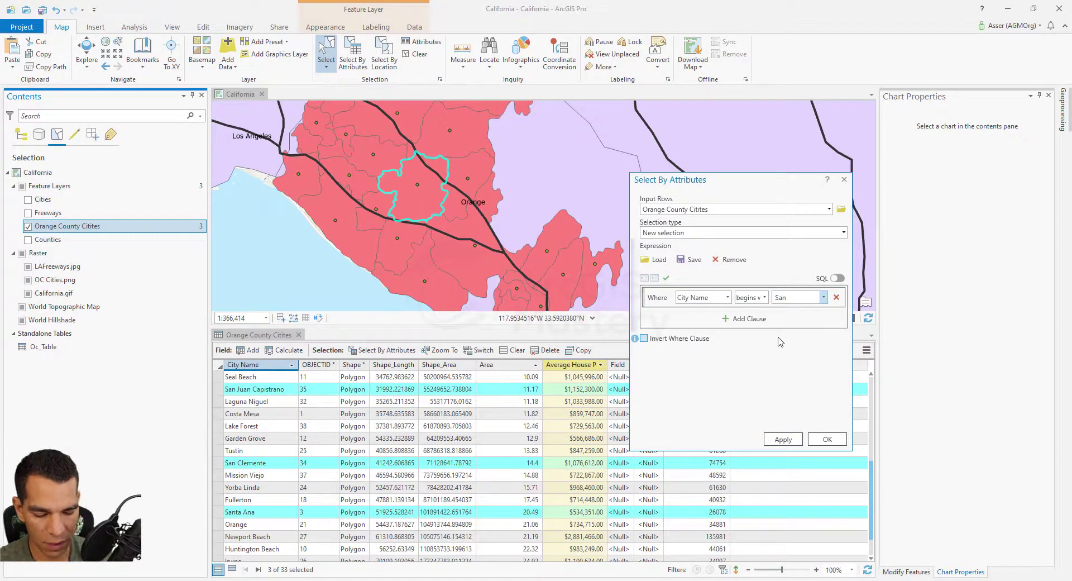
pyautogui.click(784, 439)
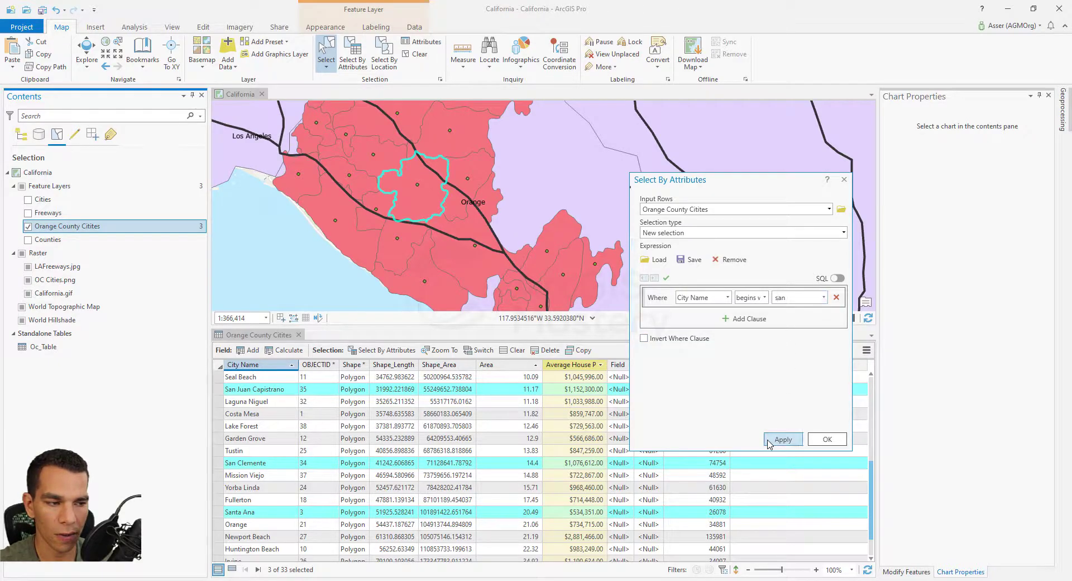
# Restore the first clause's value to San, add an Or clause where City Name begins with san, and apply the expression
pyautogui.doubleClick(779, 297)
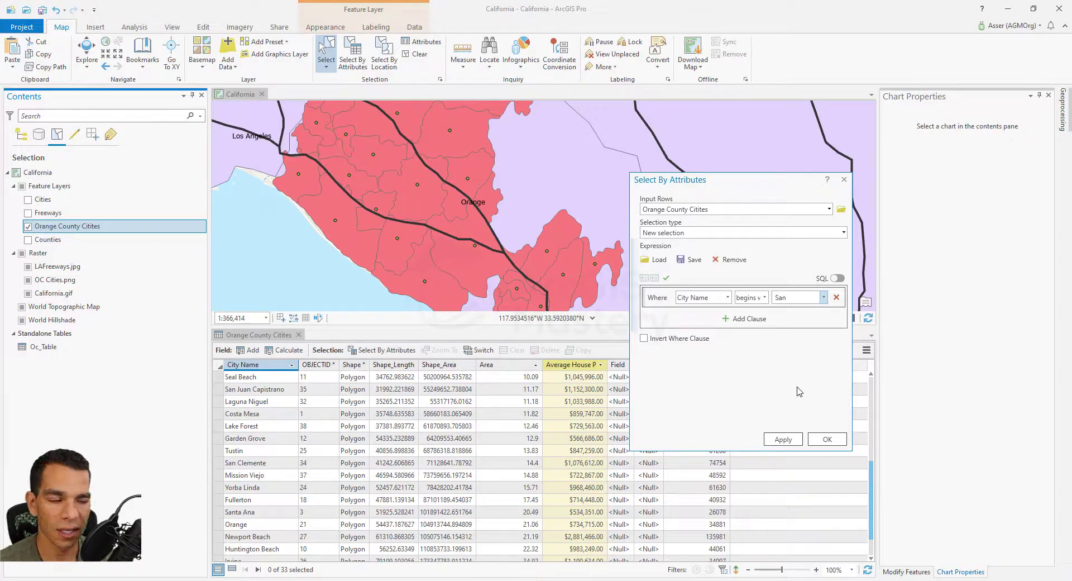
pyautogui.click(742, 320)
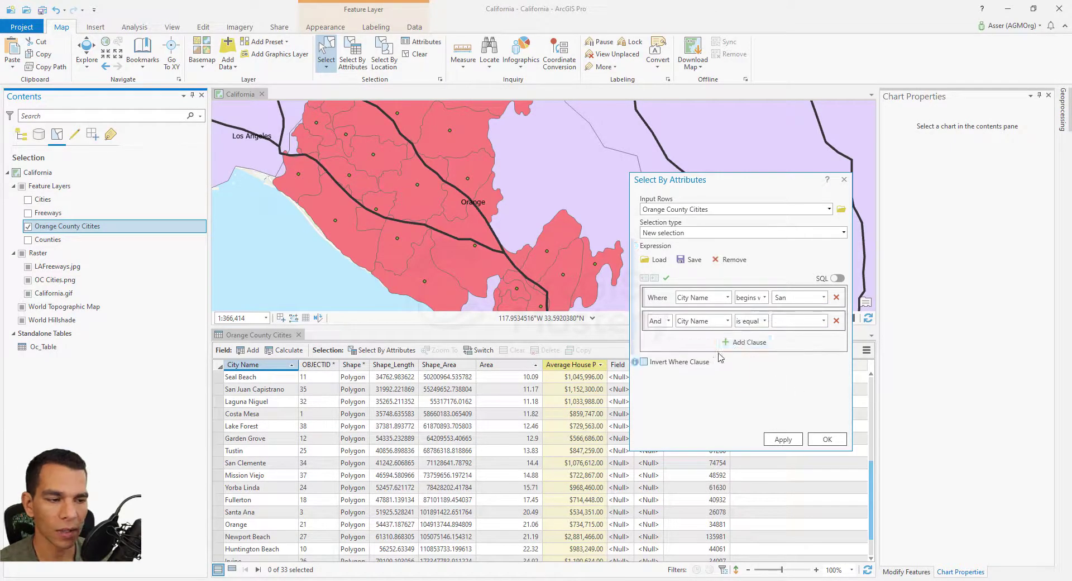
pyautogui.click(668, 322)
pyautogui.click(655, 344)
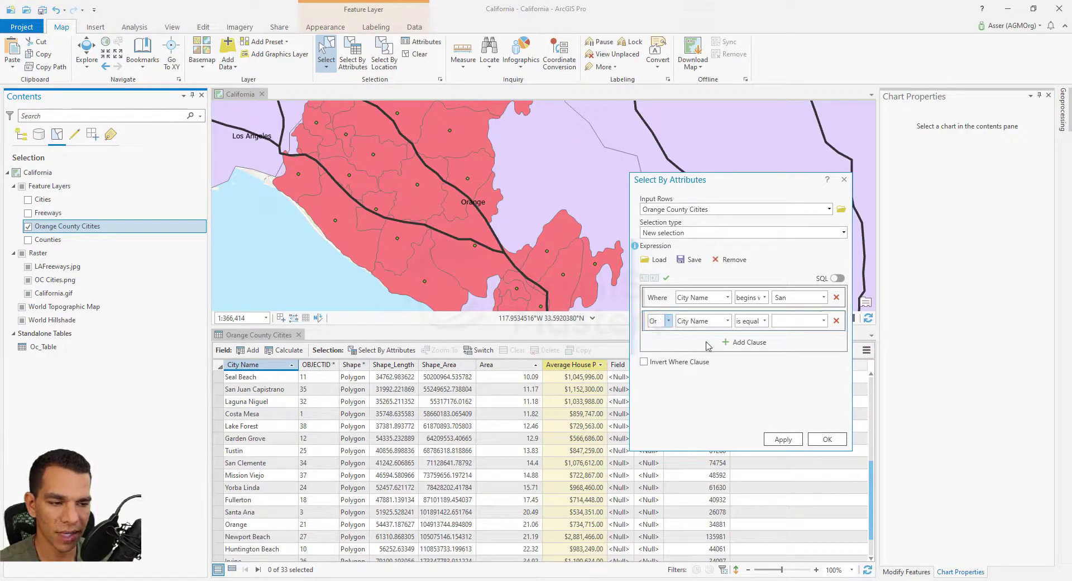
pyautogui.click(765, 321)
pyautogui.click(785, 360)
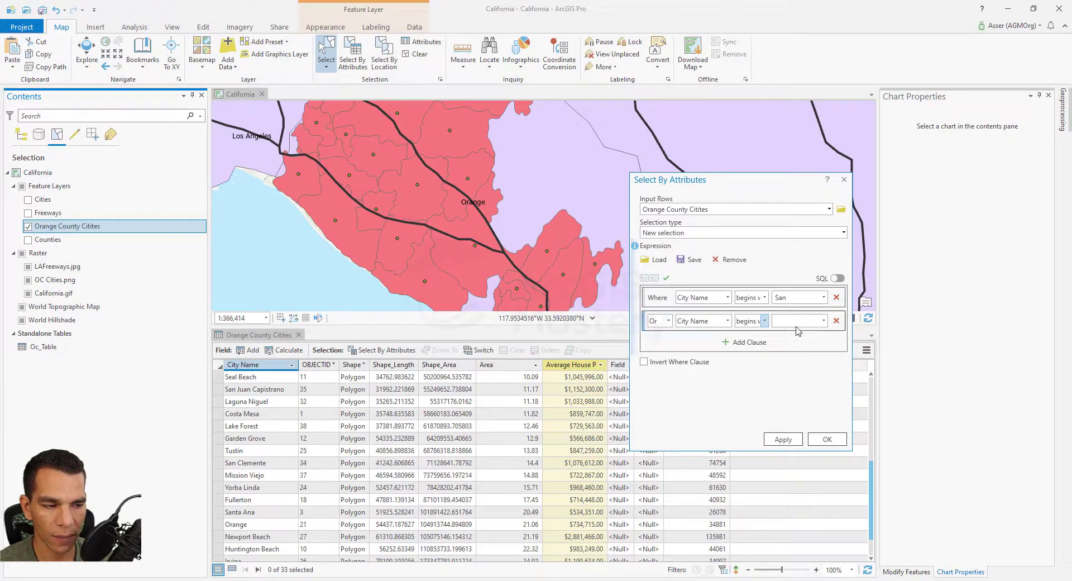
pyautogui.click(795, 322)
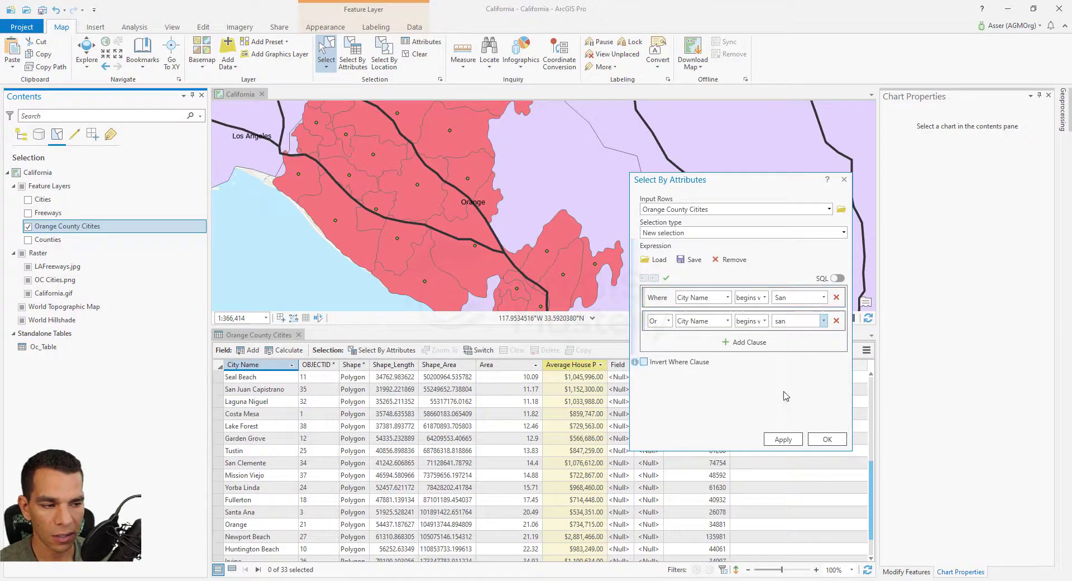
pyautogui.click(783, 439)
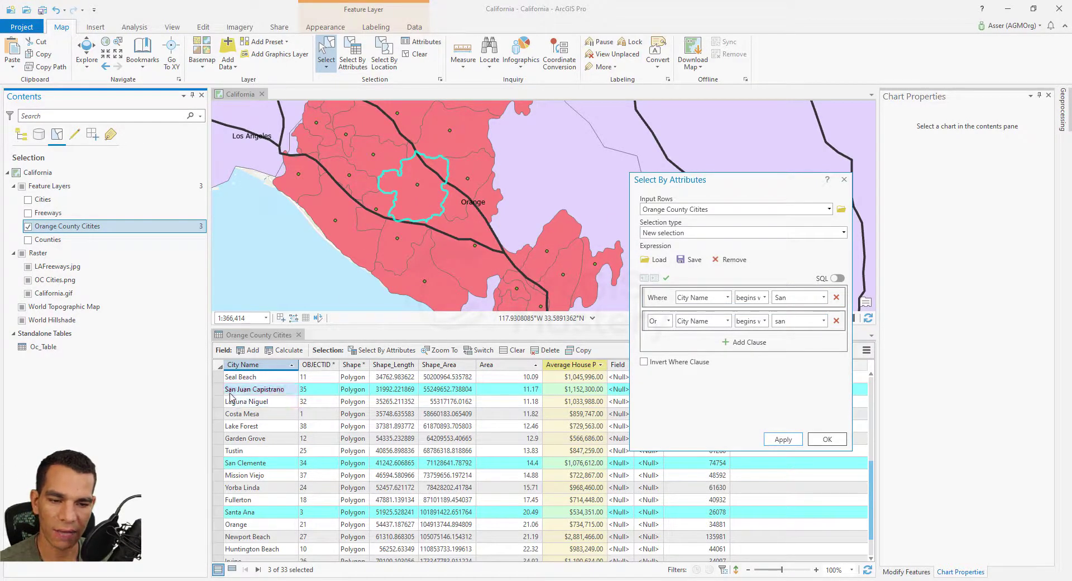
# Change the first clause to City Name ends with Beach, remove the second clause, apply, and review the selected rows
pyautogui.click(765, 298)
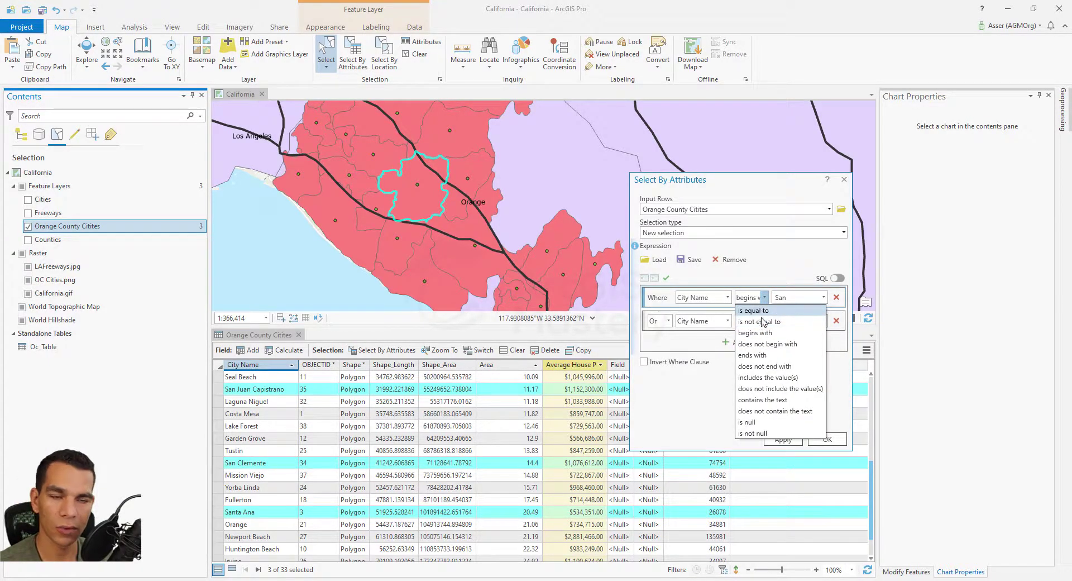
pyautogui.click(768, 355)
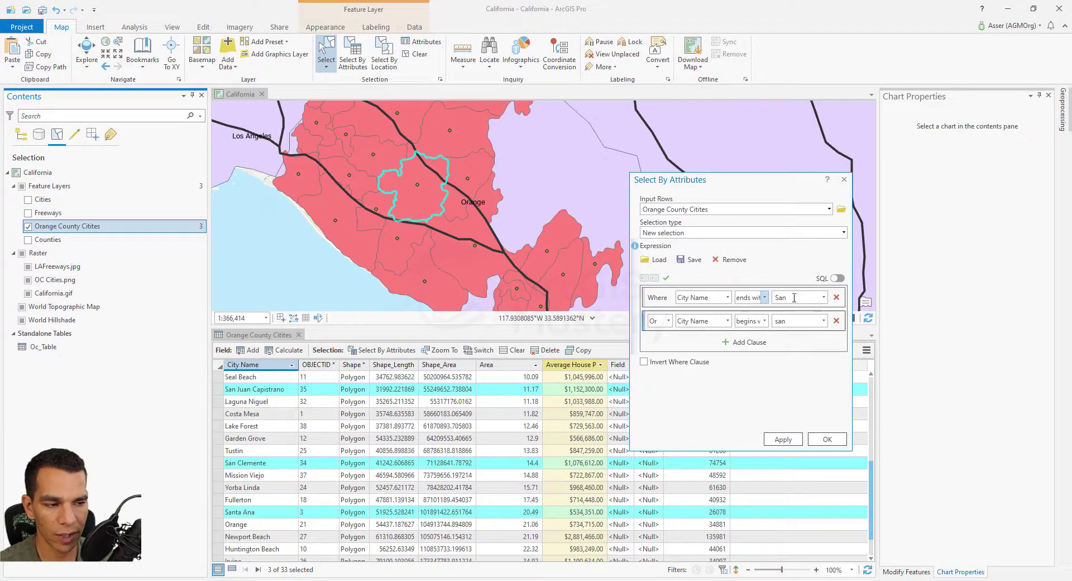
pyautogui.write('Beac')
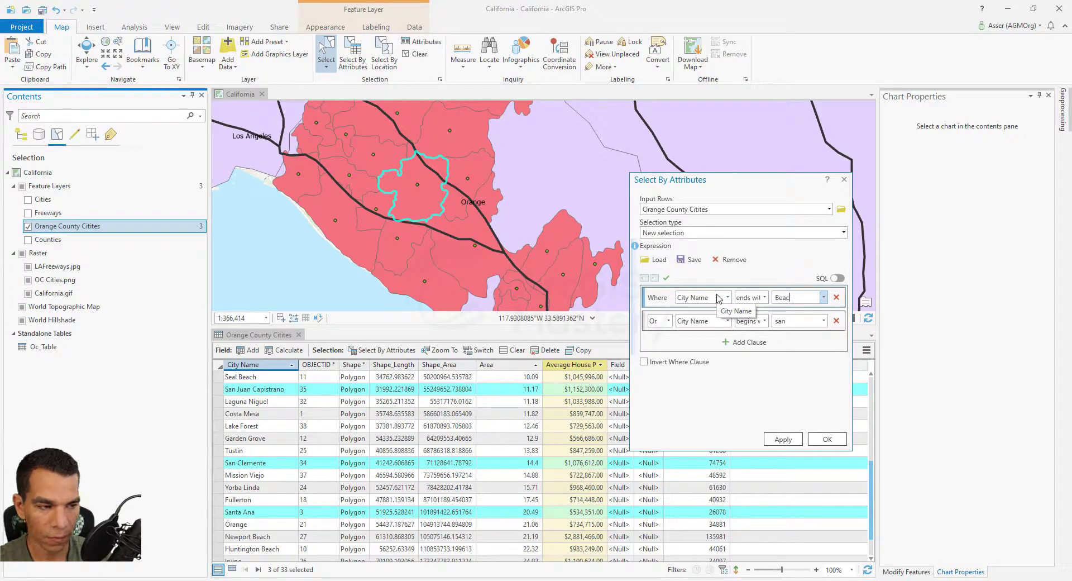
pyautogui.write('h')
pyautogui.click(836, 321)
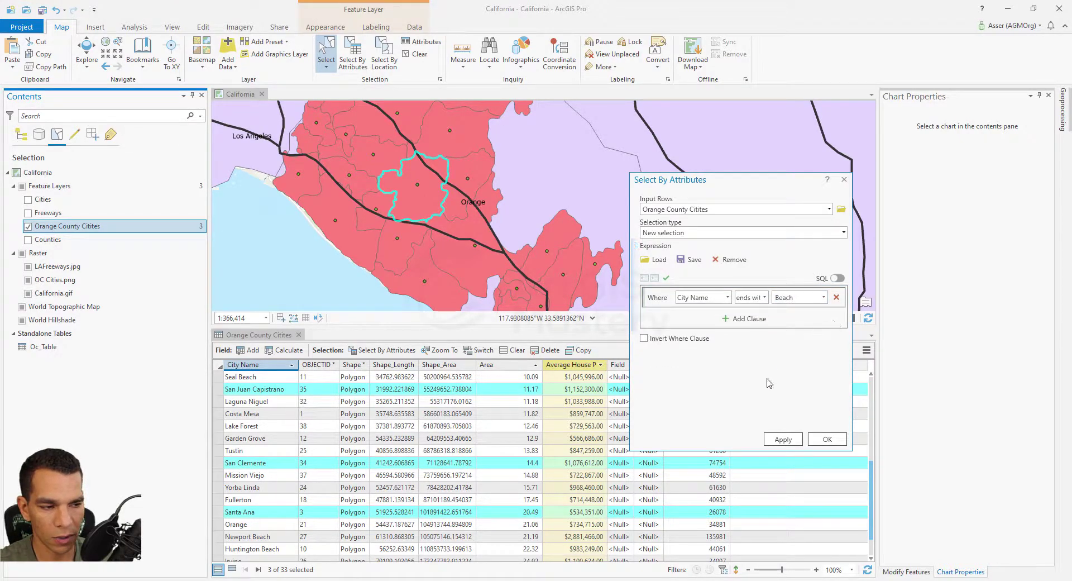
pyautogui.click(782, 439)
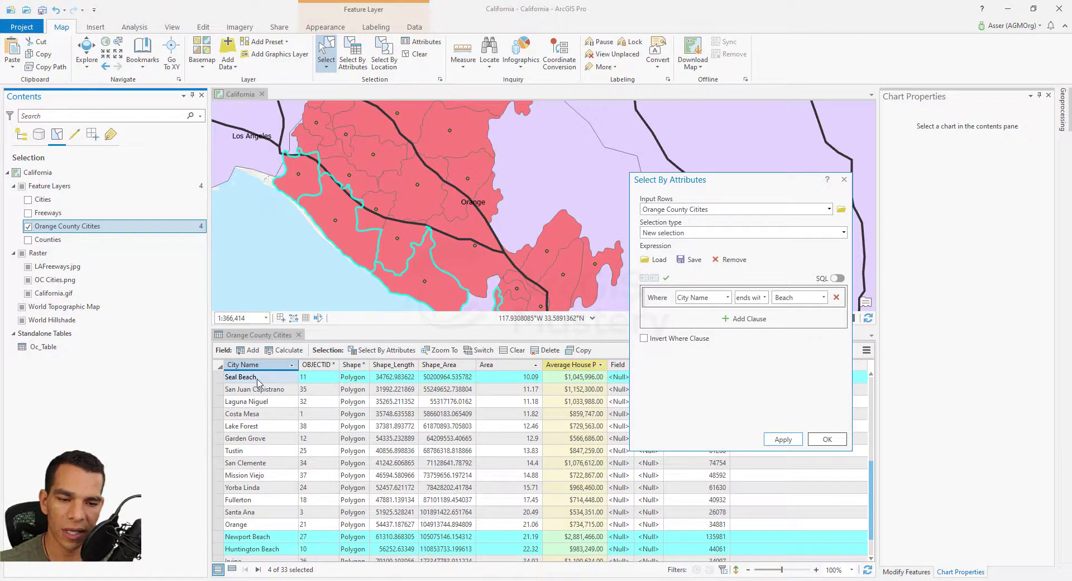
pyautogui.scroll(-1, 268, 392)
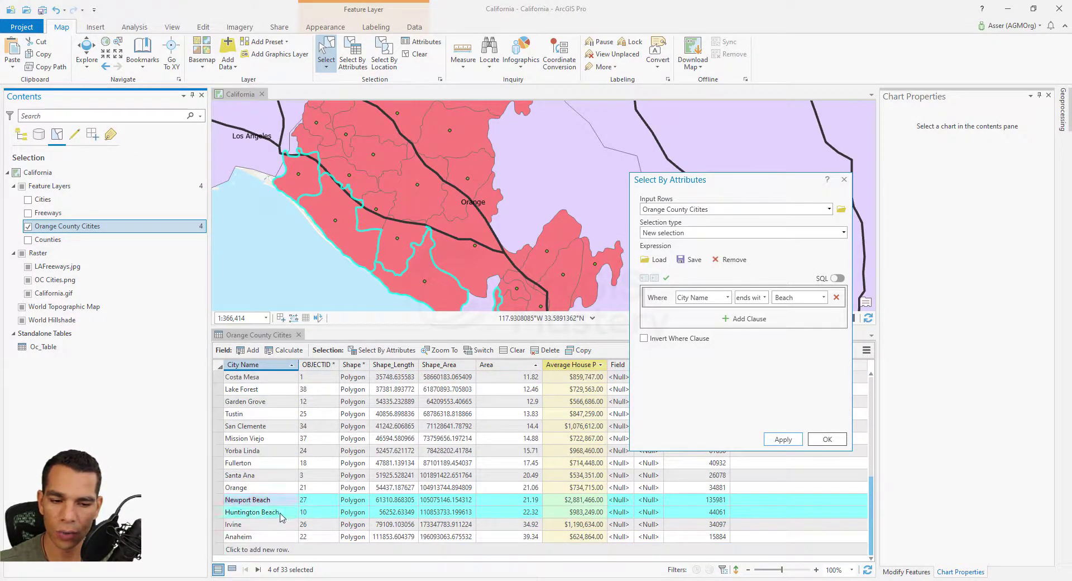
pyautogui.scroll(1, 268, 419)
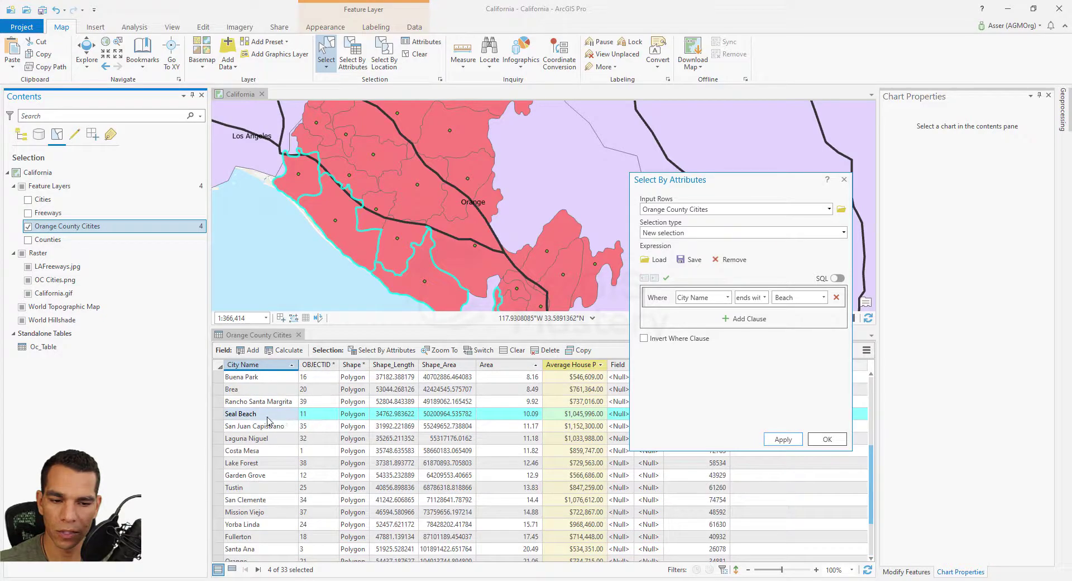
# Change the operator to includes the value(s), add Orange, Newport Beach and Lake Forest to the values, and apply the selection
pyautogui.click(765, 298)
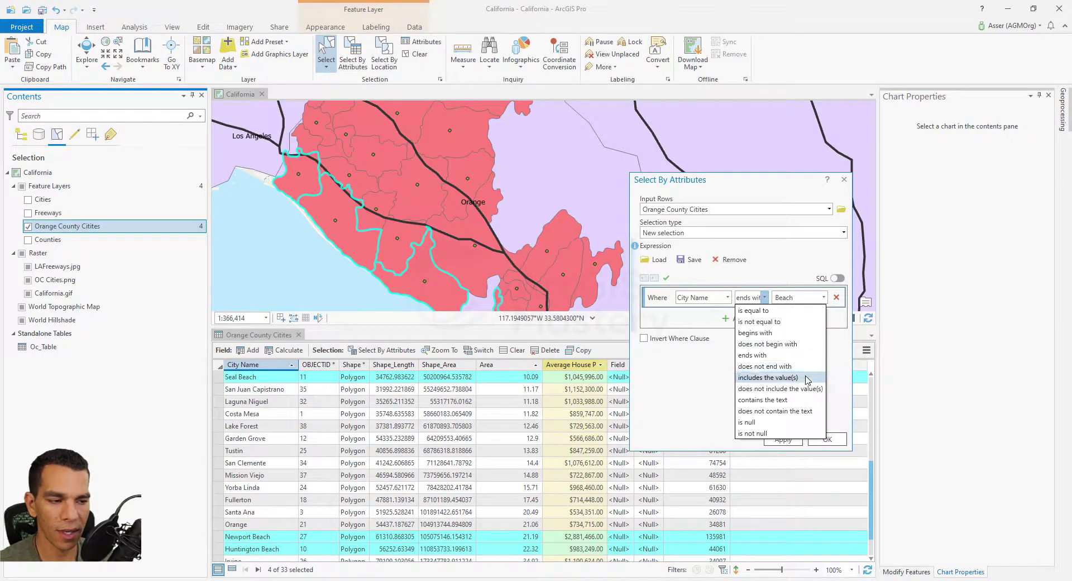
pyautogui.click(807, 378)
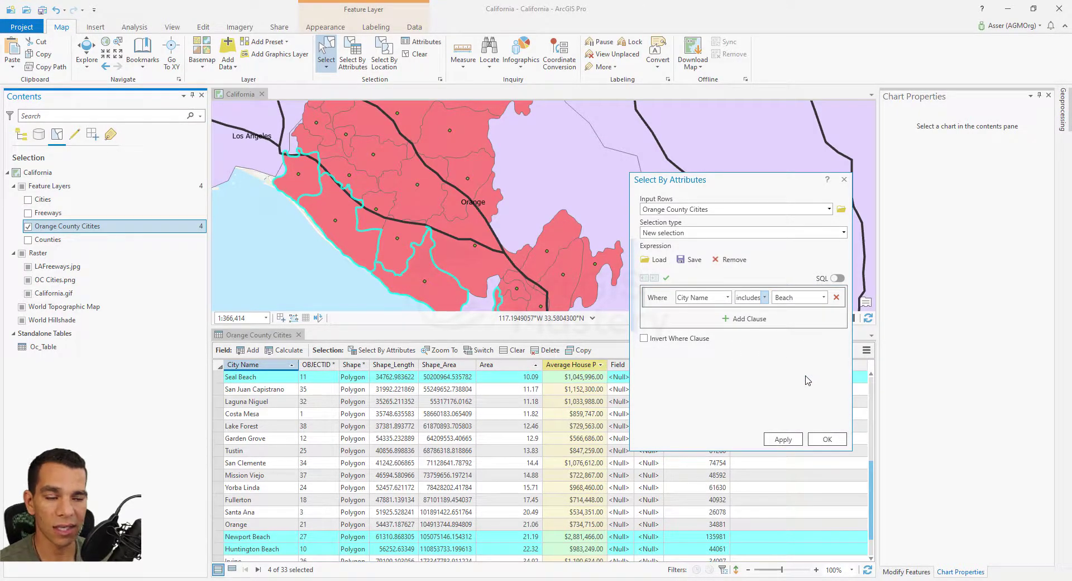
pyautogui.click(824, 297)
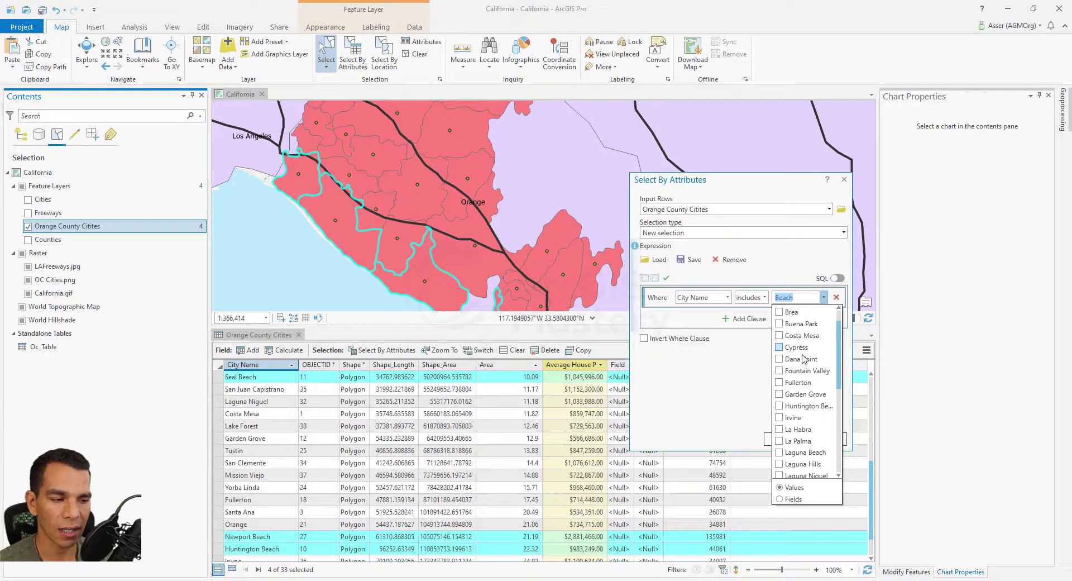
pyautogui.scroll(-4, 798, 363)
pyautogui.click(780, 406)
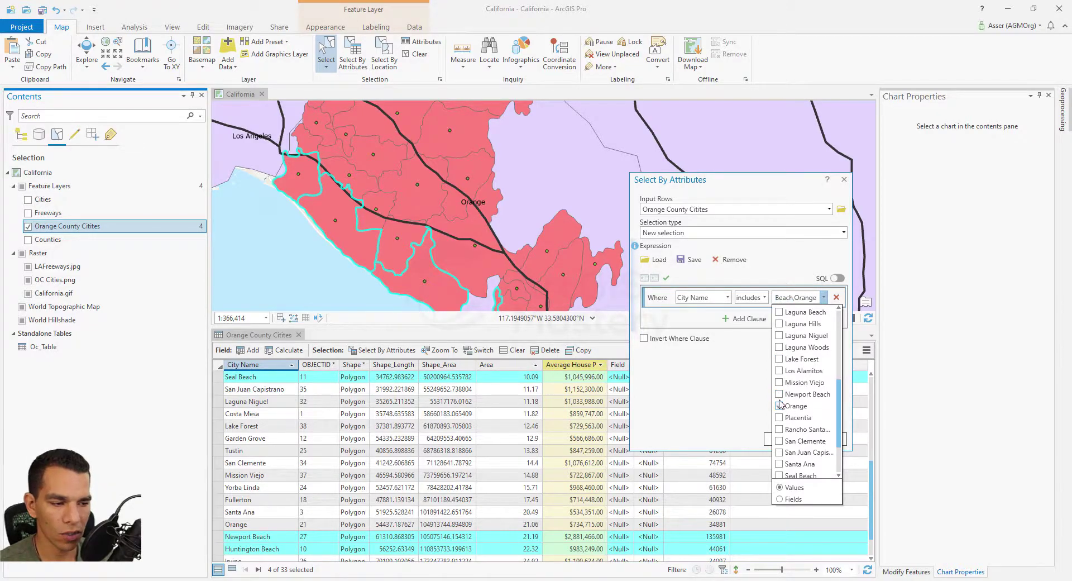
pyautogui.click(779, 394)
pyautogui.click(778, 359)
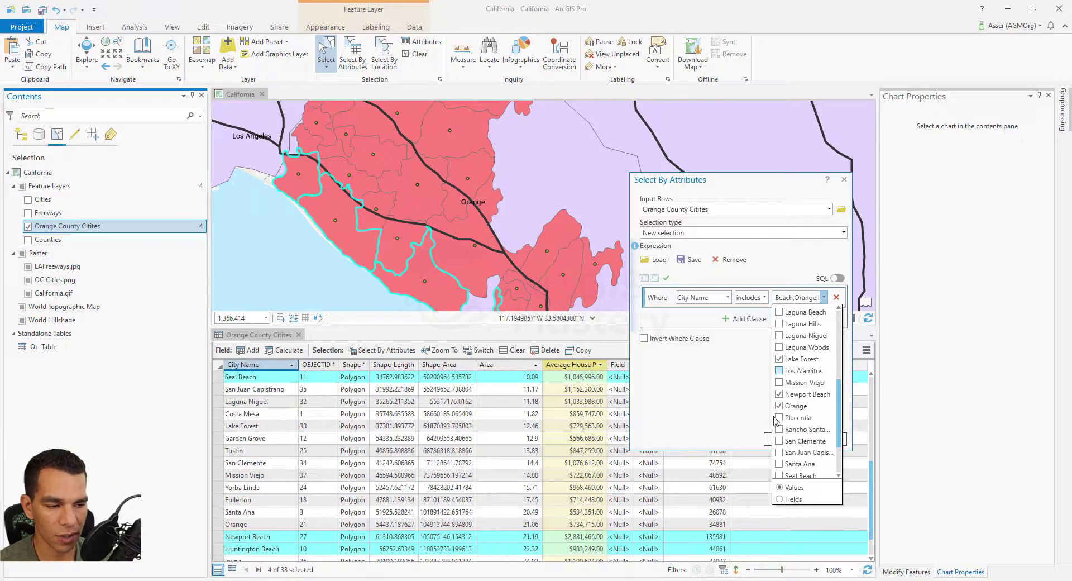
pyautogui.click(783, 439)
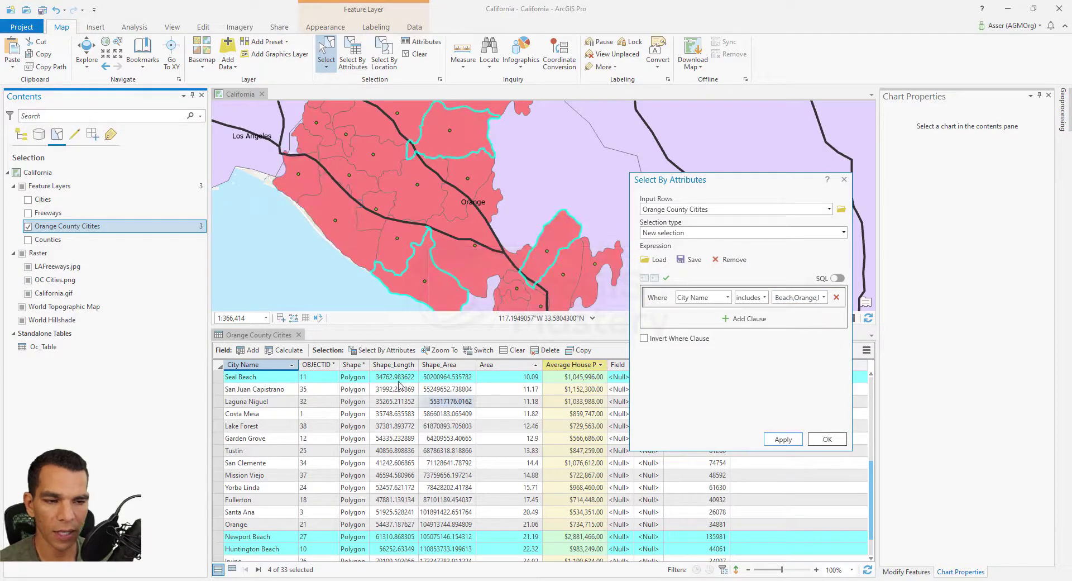
# Switch the clause's field from City Name to Area and review the comparison operators offered for it
pyautogui.click(764, 298)
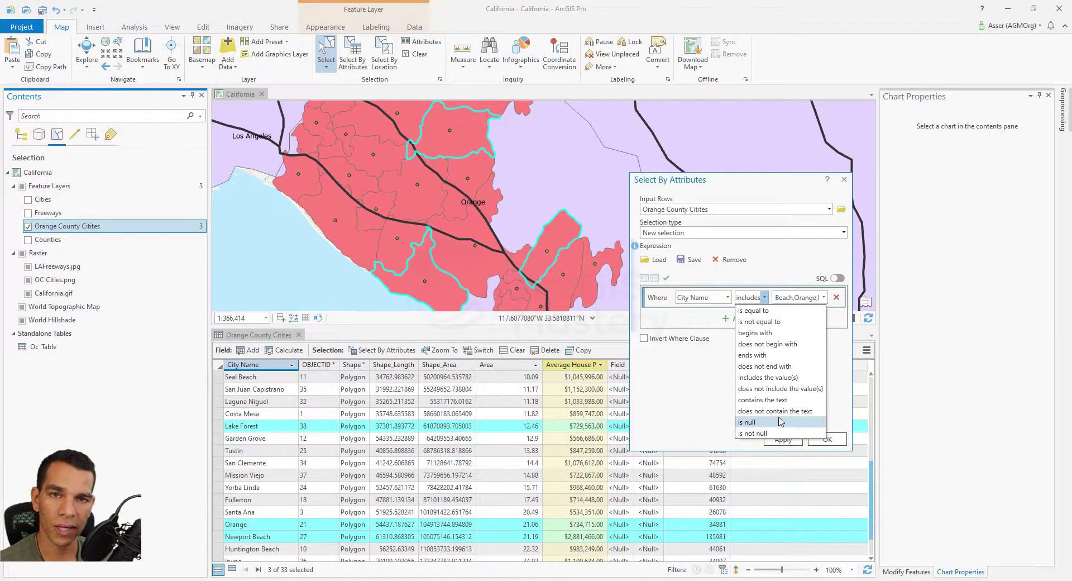
pyautogui.click(728, 301)
pyautogui.click(728, 297)
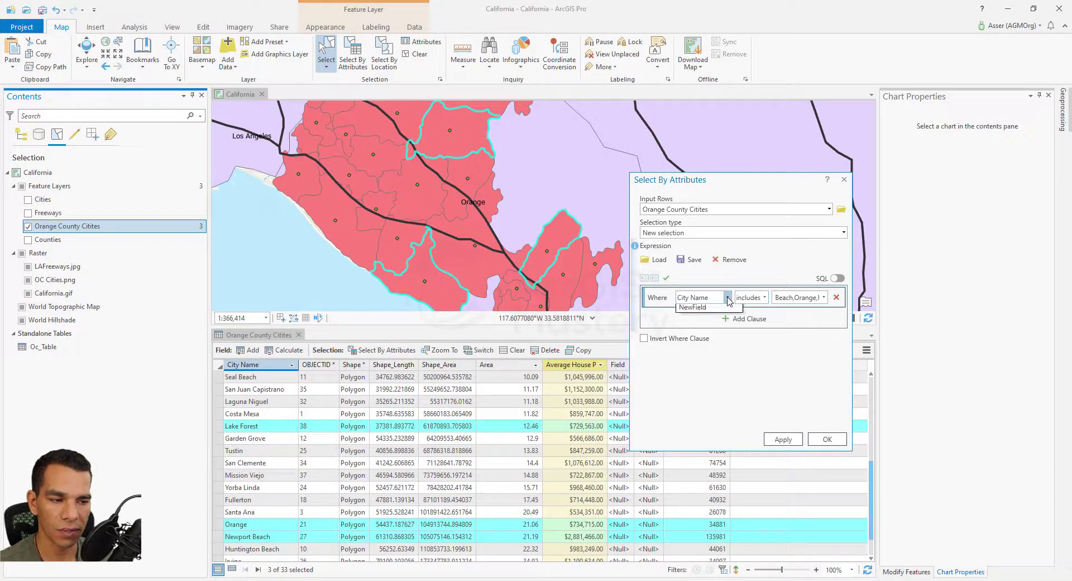
pyautogui.click(696, 356)
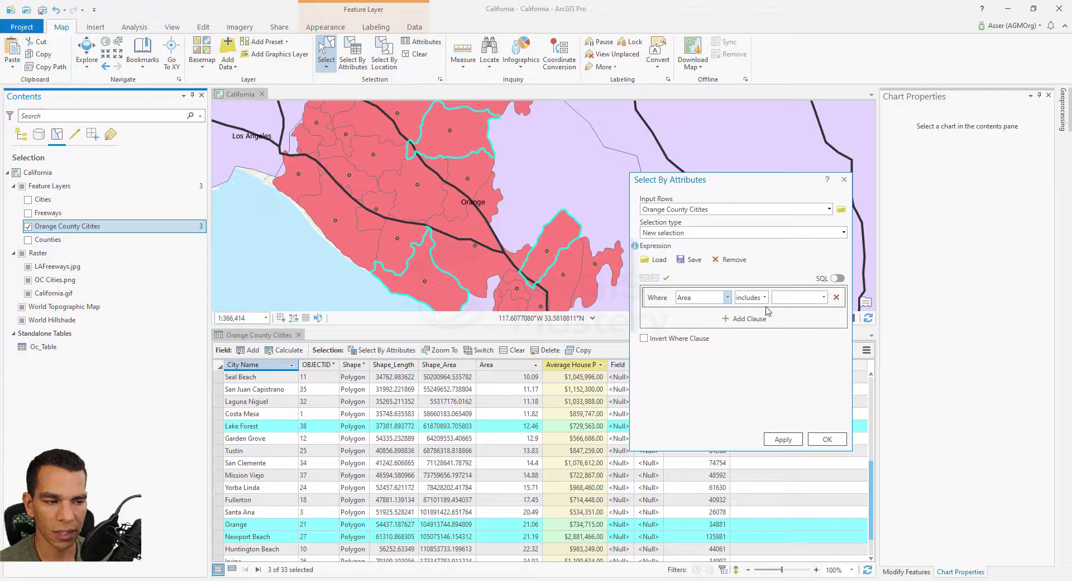
pyautogui.click(765, 298)
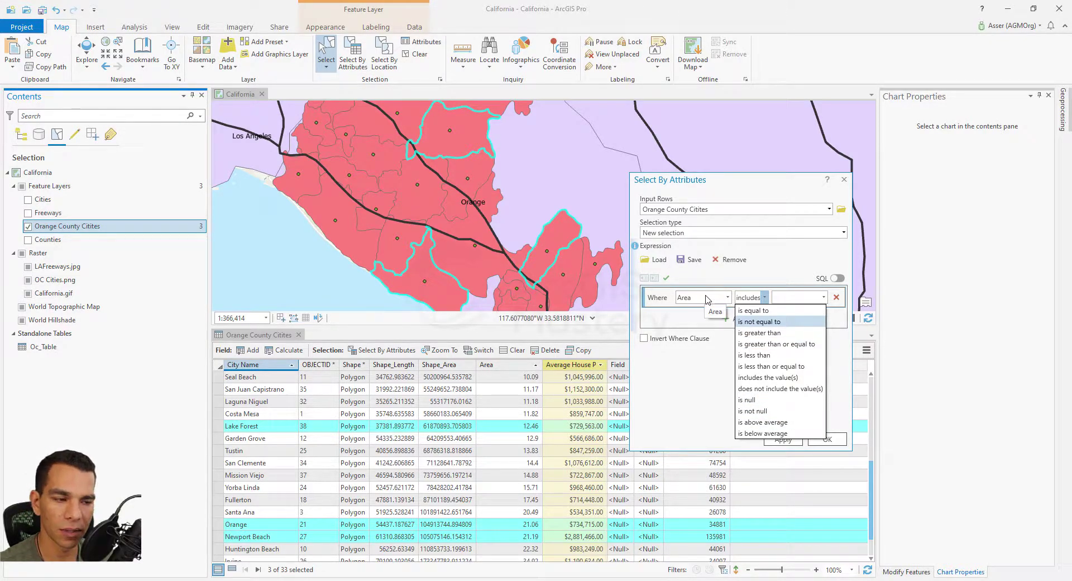
pyautogui.press('Down')
pyautogui.press('Down')
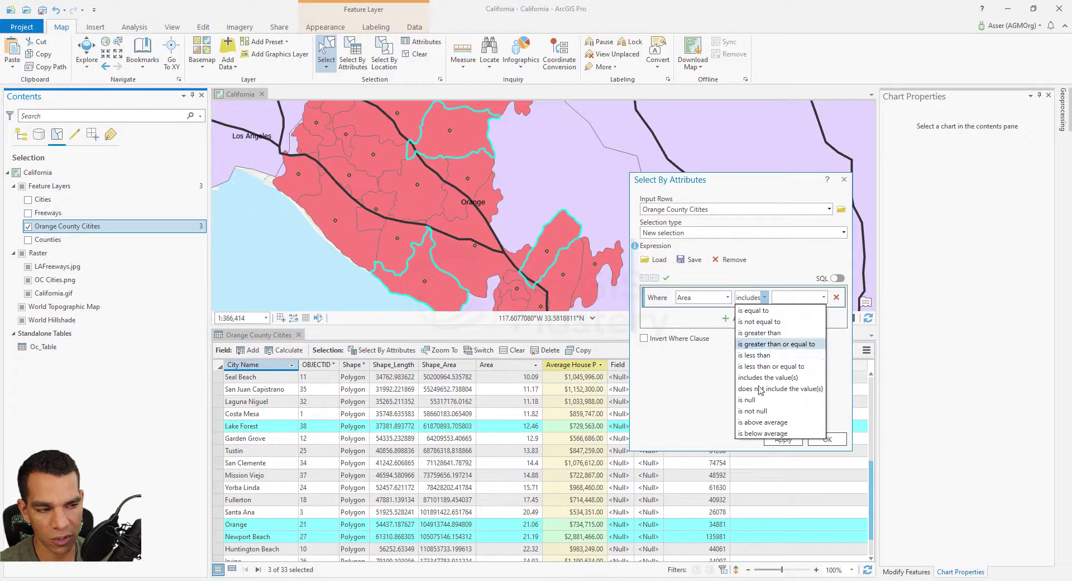
# Enter sdfsdf as the Area value, switch the expression to SQL mode, and select the whole SQL statement
pyautogui.click(786, 298)
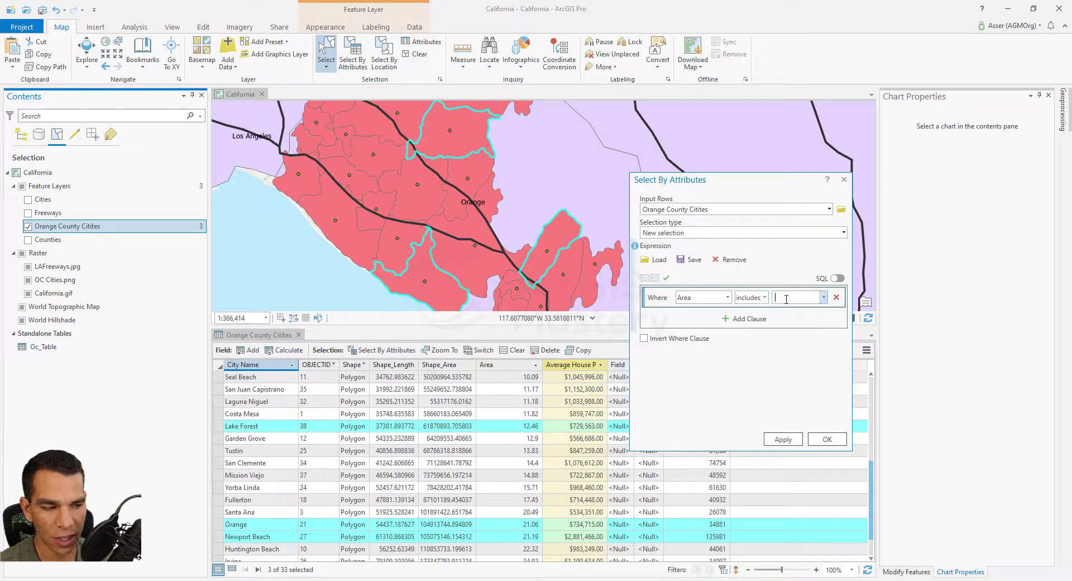
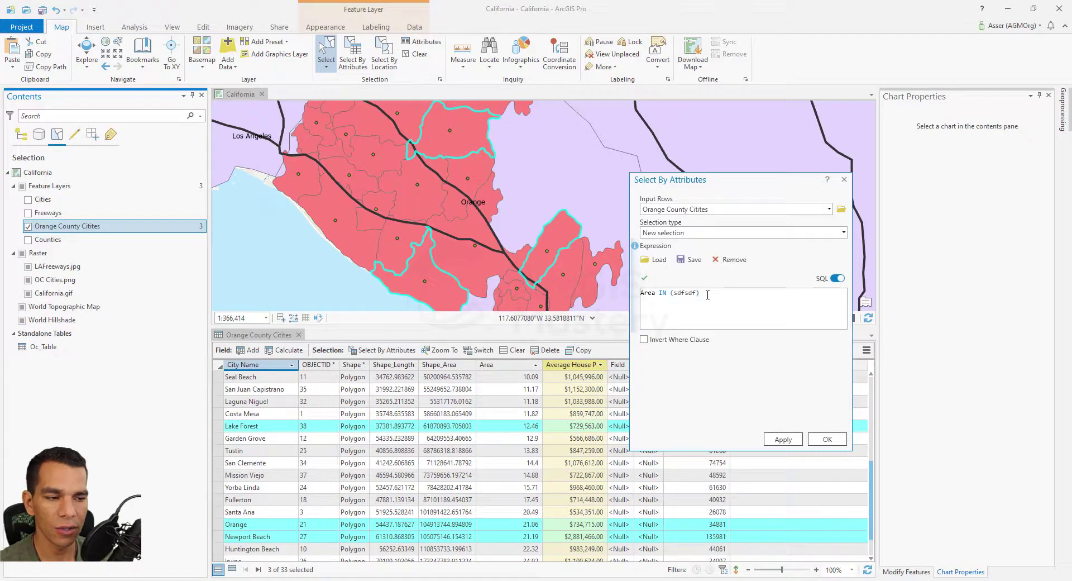
pyautogui.hotkey('ctrl', 'a')
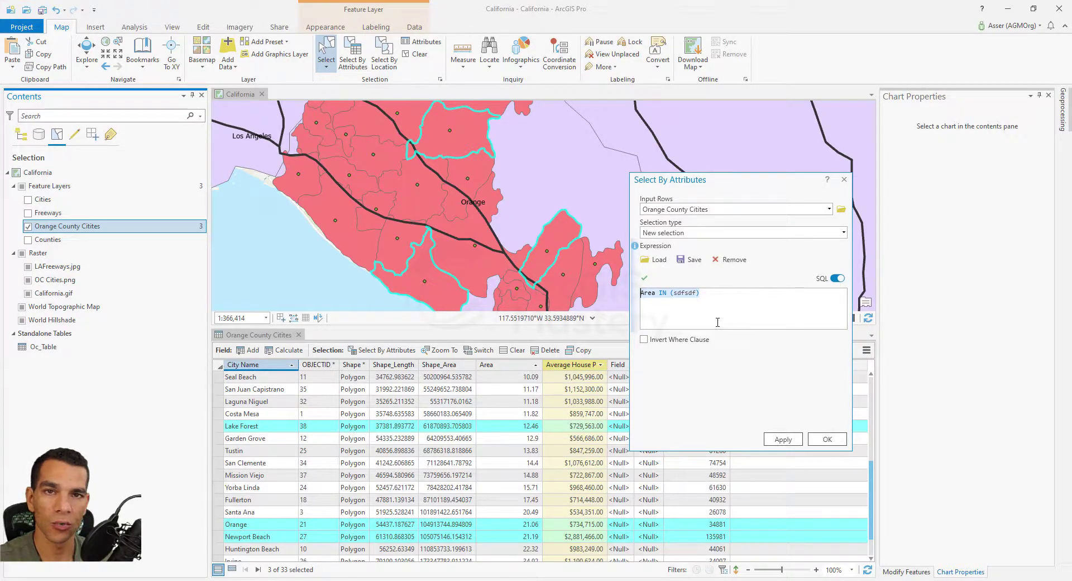
# Replace the SQL statement with CityName = 'Costa Mesa' and apply the selection
pyautogui.press('BackSpace')
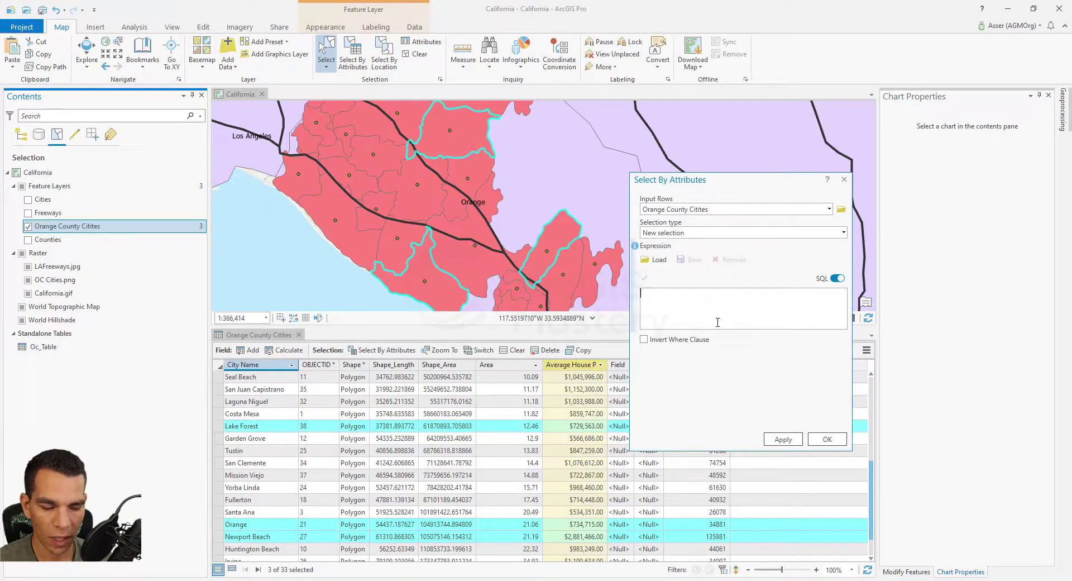
pyautogui.write('City')
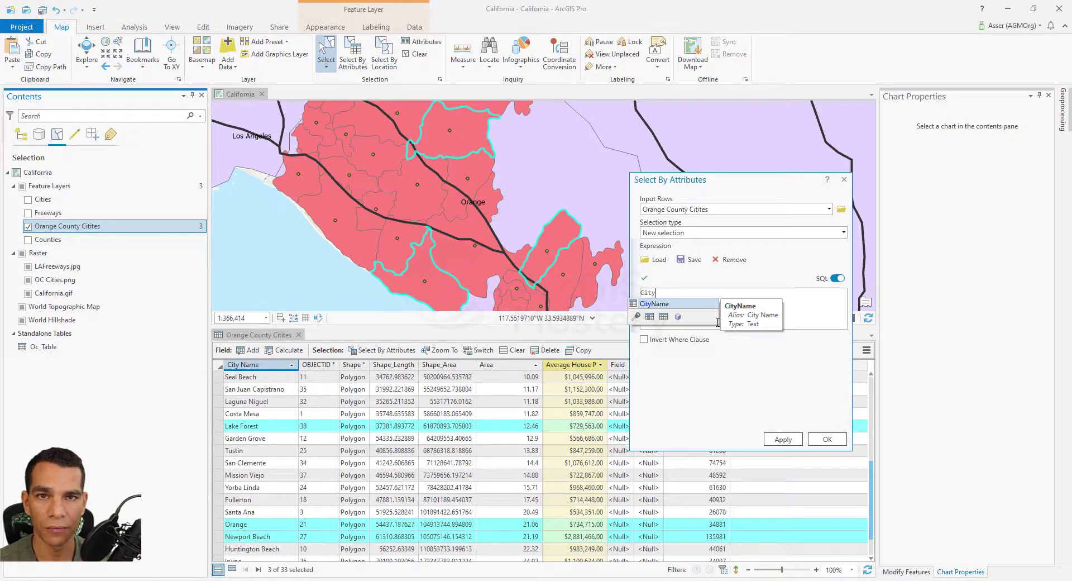
pyautogui.press('Return')
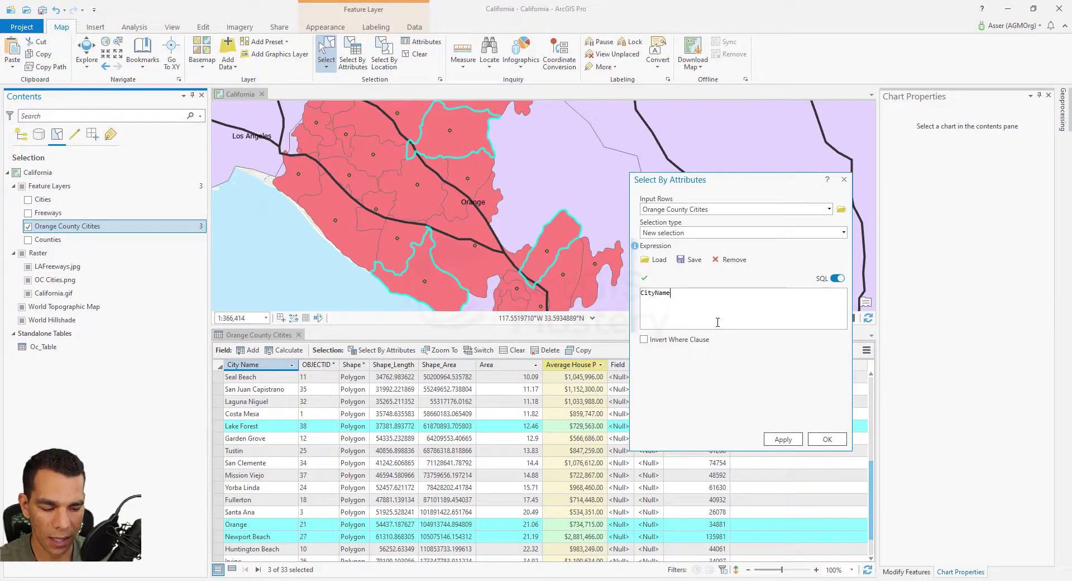
pyautogui.write("= ''")
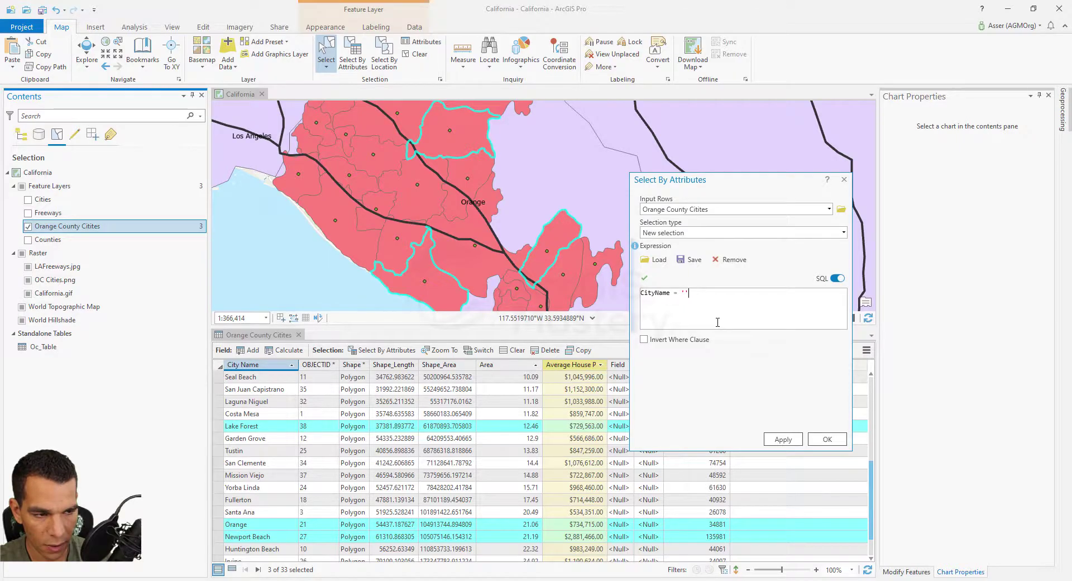
pyautogui.write('Costa M')
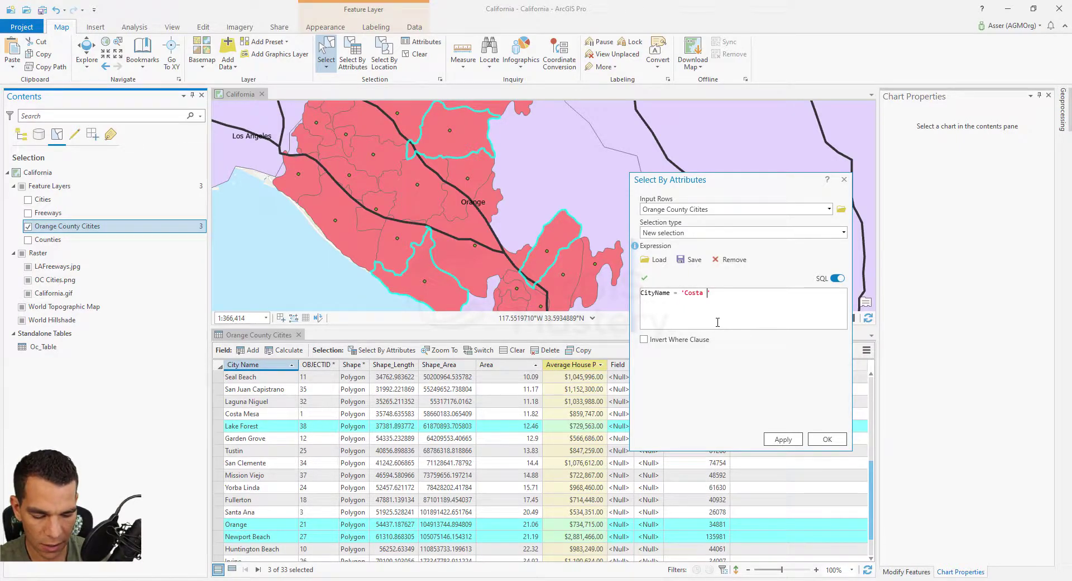
pyautogui.write('esa')
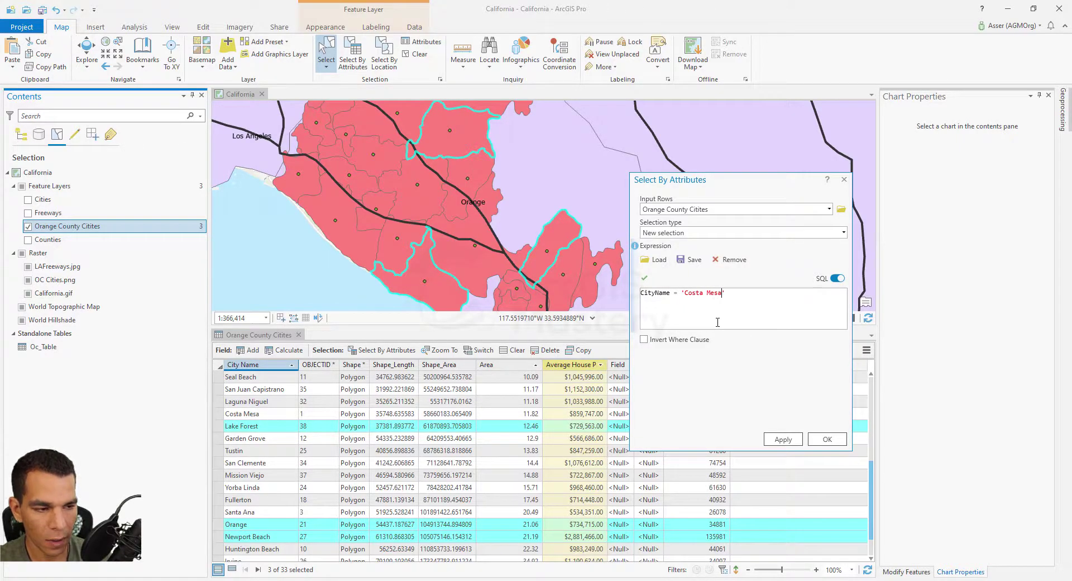
pyautogui.click(782, 439)
# Extend the SQL statement with OR AvrgHousePrice >= 1000000 and apply the selection
pyautogui.click(754, 321)
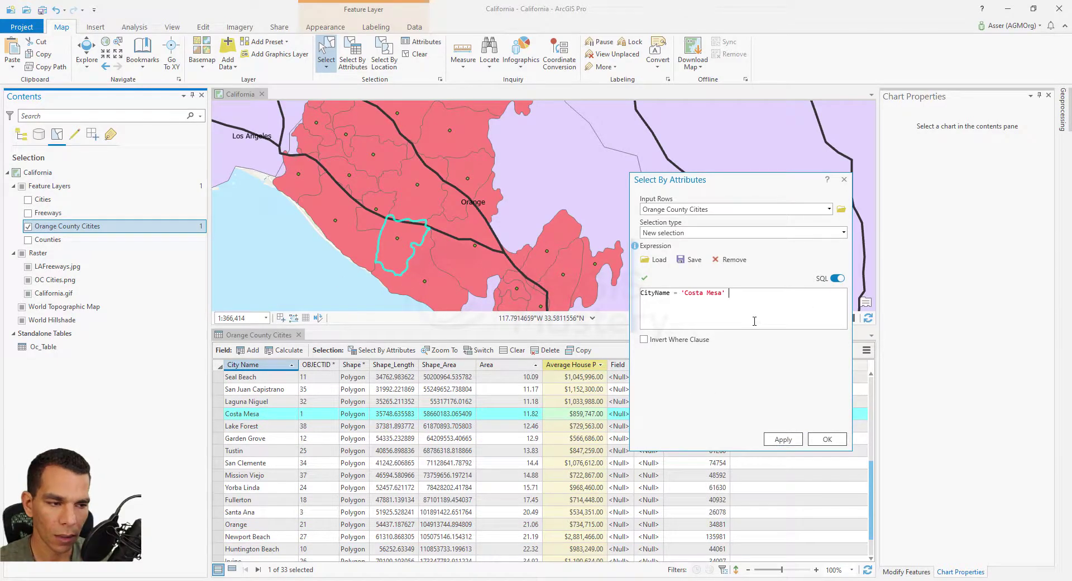
pyautogui.write('OR Av')
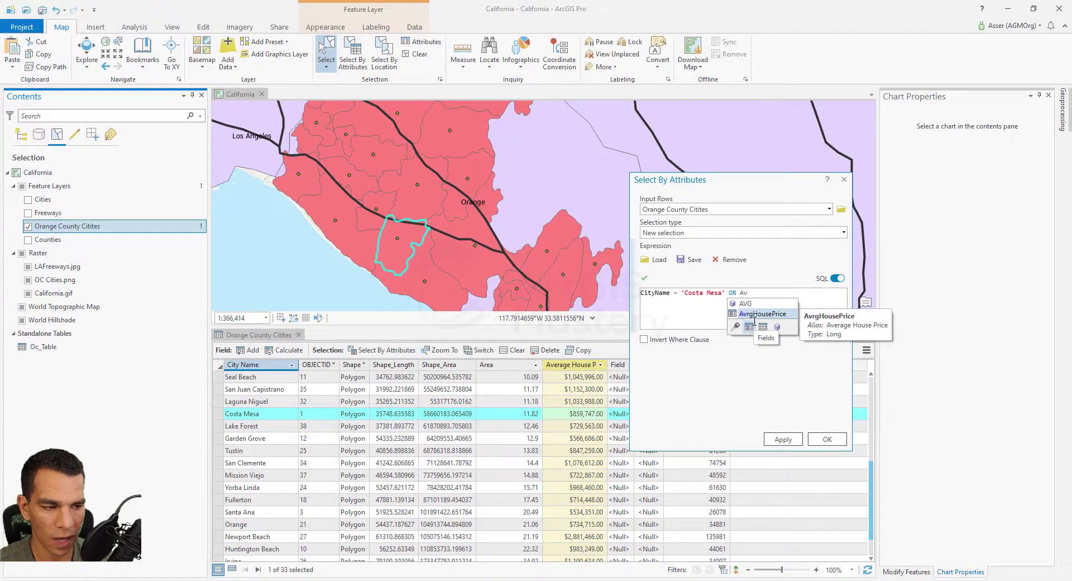
pyautogui.press('Return')
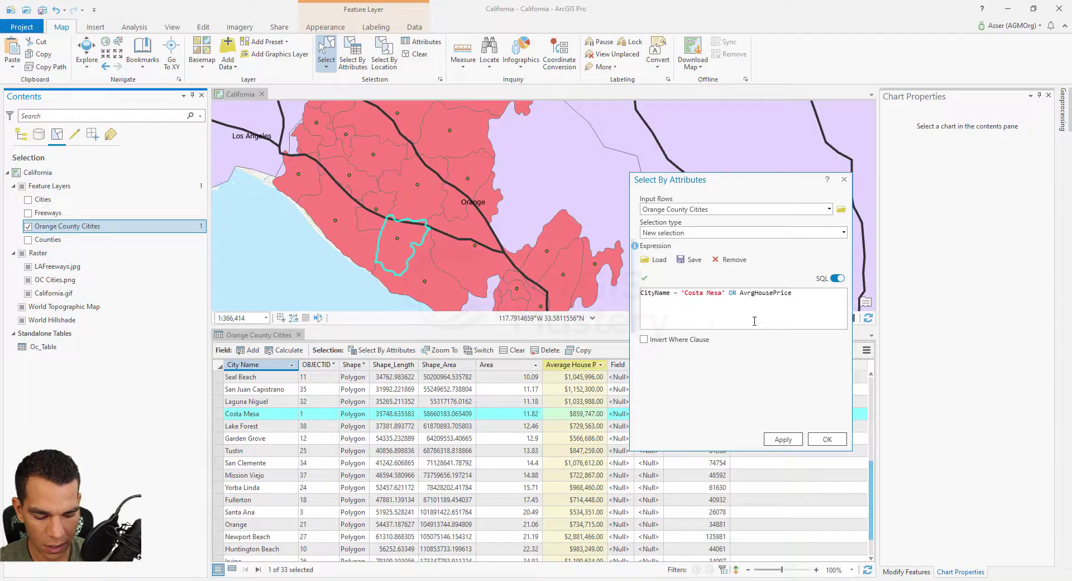
pyautogui.write('>= 1')
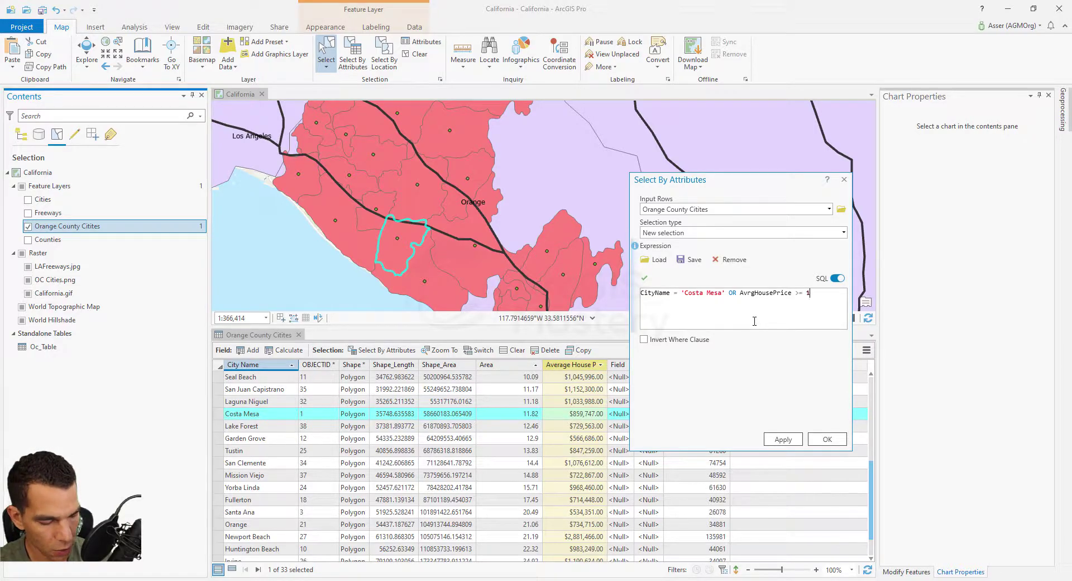
pyautogui.write('000000')
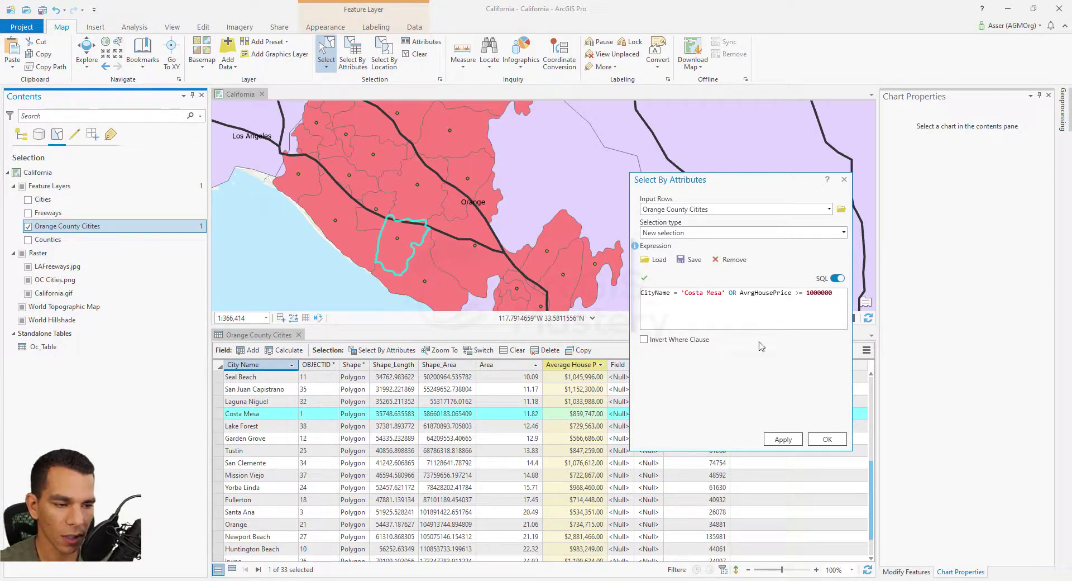
pyautogui.click(782, 439)
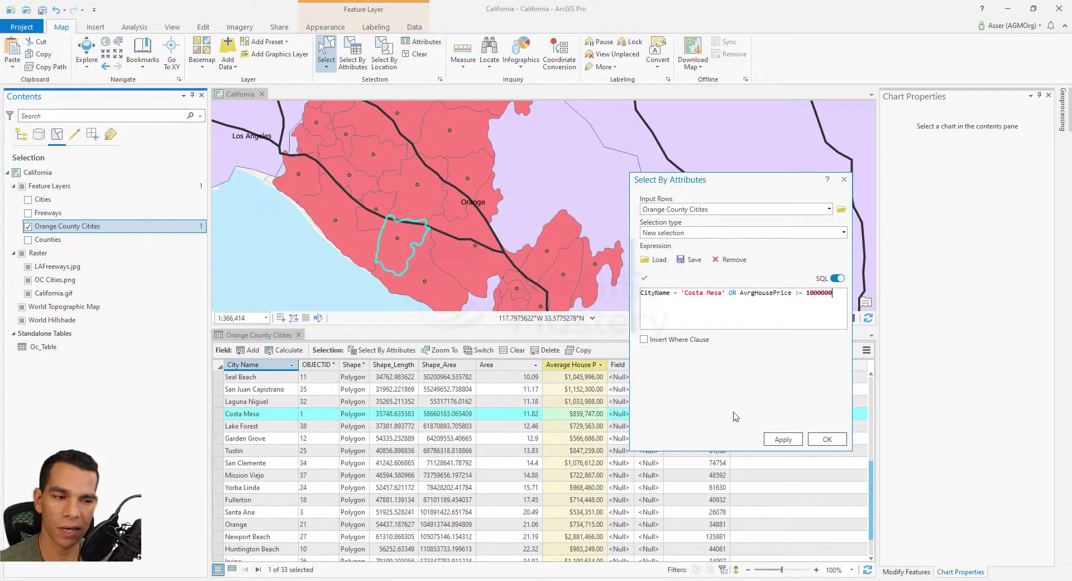
pyautogui.click(781, 439)
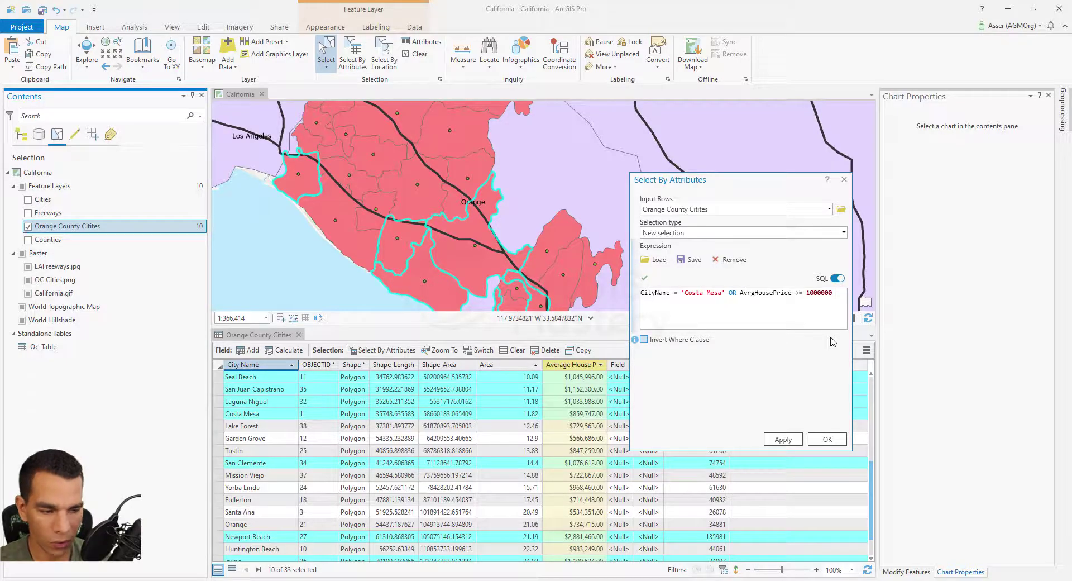
# Cut the SQL statement back to CityName = 'Costa Mesa' and examine the autocomplete suggestions offered for a and c
pyautogui.hotkey('ctrl', 'BackSpace')
pyautogui.hotkey('ctrl', 'BackSpace')
pyautogui.hotkey('ctrl', 'BackSpace')
pyautogui.hotkey('ctrl', 'BackSpace')
pyautogui.write("ame = 'Costa Mesa' a")
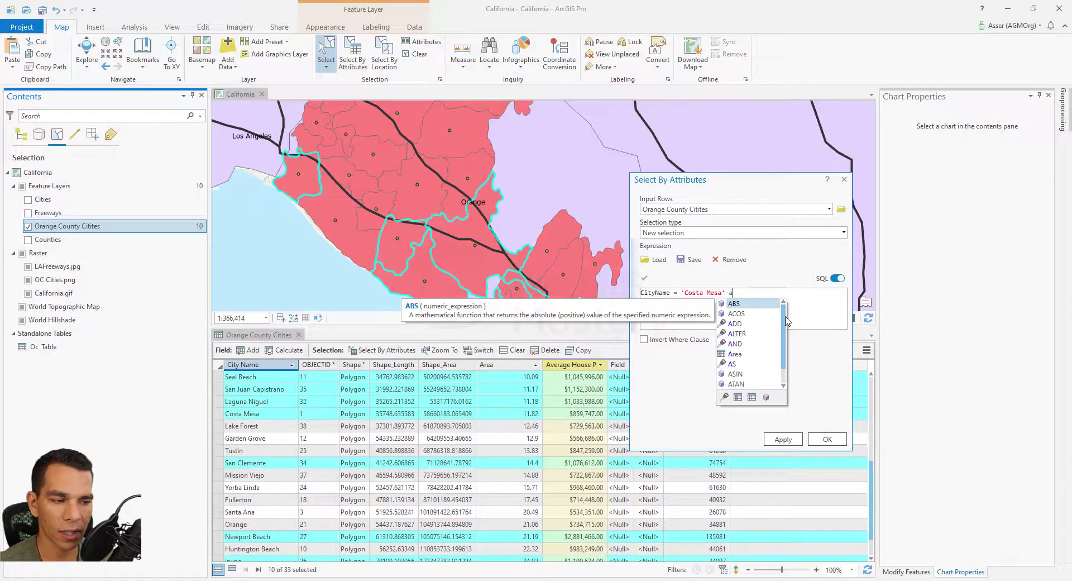
pyautogui.moveTo(785, 323)
pyautogui.mouseDown()
pyautogui.moveTo(788, 350)
pyautogui.moveTo(789, 324)
pyautogui.mouseUp()
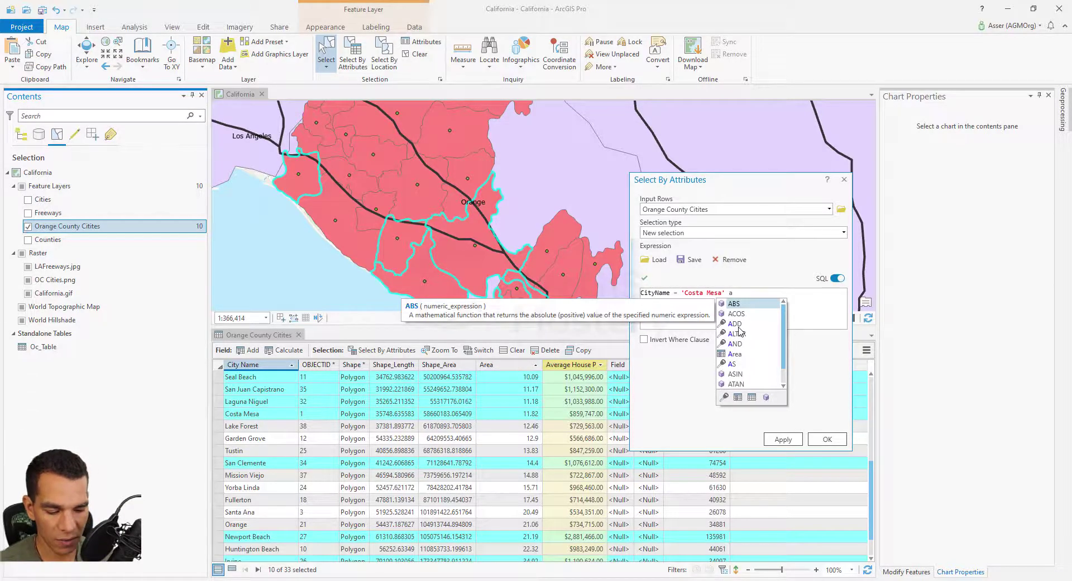
pyautogui.press('BackSpace')
pyautogui.write('c')
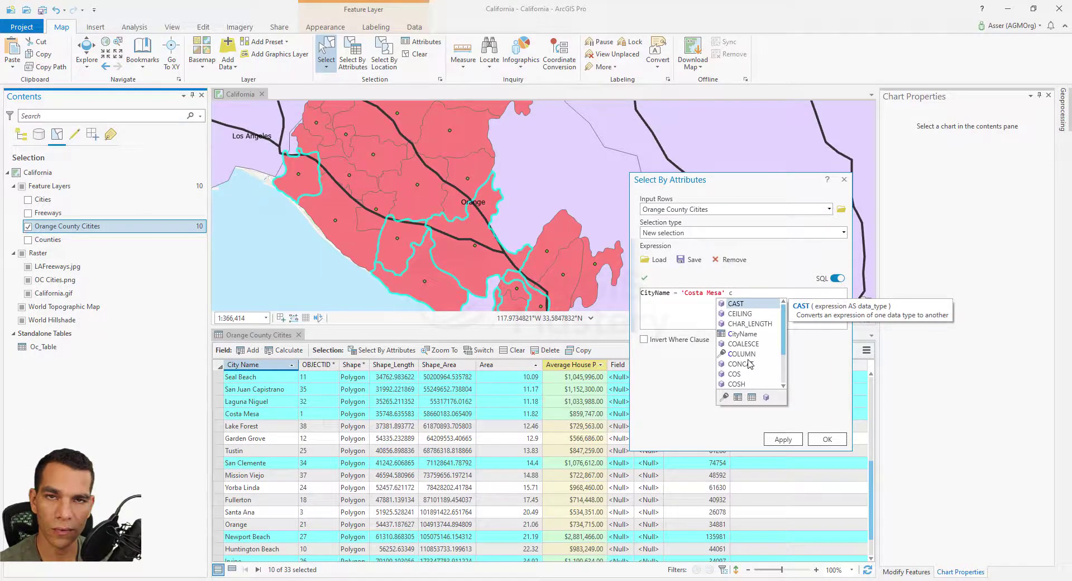
pyautogui.press('BackSpace')
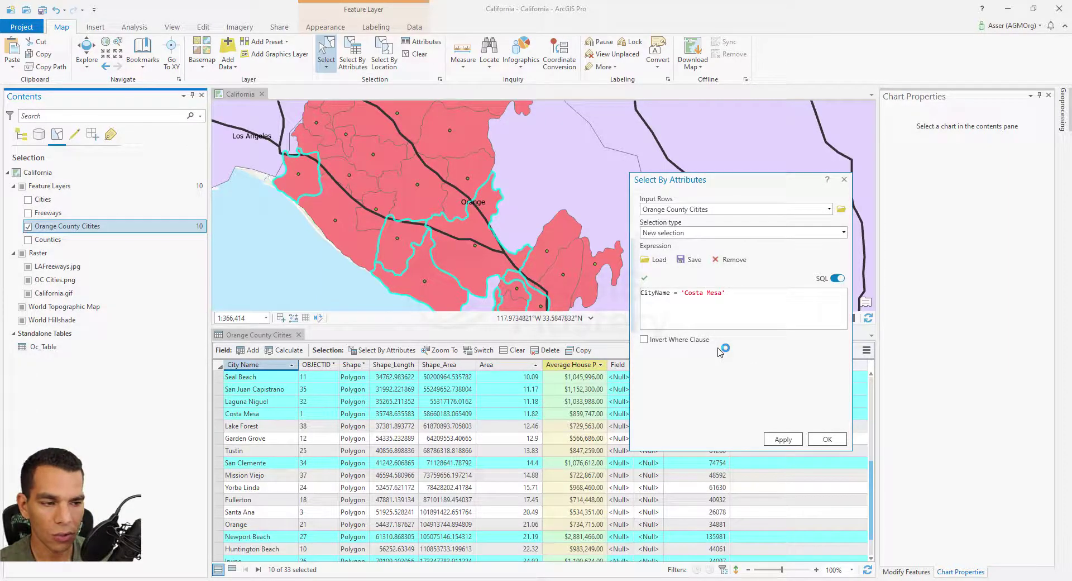
pyautogui.press('BackSpace')
pyautogui.press('BackSpace')
pyautogui.press('BackSpace')
pyautogui.press('BackSpace')
pyautogui.press('BackSpace')
pyautogui.press('BackSpace')
pyautogui.press('BackSpace')
pyautogui.press('BackSpace')
pyautogui.press('BackSpace')
pyautogui.press('BackSpace')
pyautogui.press('BackSpace')
pyautogui.press('BackSpace')
pyautogui.press('BackSpace')
pyautogui.press('BackSpace')
pyautogui.press('BackSpace')
pyautogui.press('BackSpace')
pyautogui.press('BackSpace')
pyautogui.press('BackSpace')
pyautogui.press('BackSpace')
pyautogui.press('BackSpace')
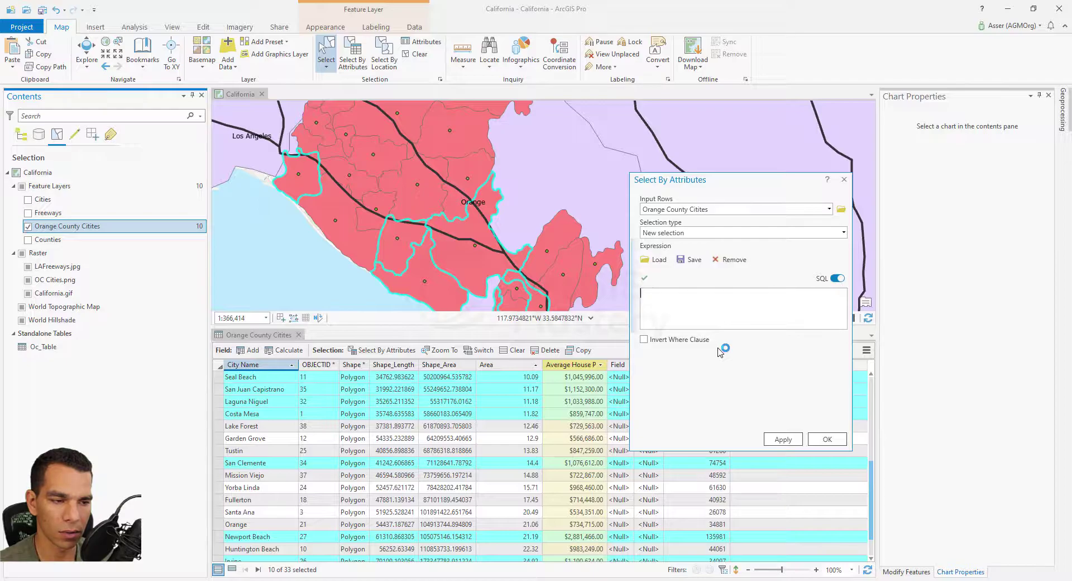
pyautogui.hotkey('ctrl', 'z')
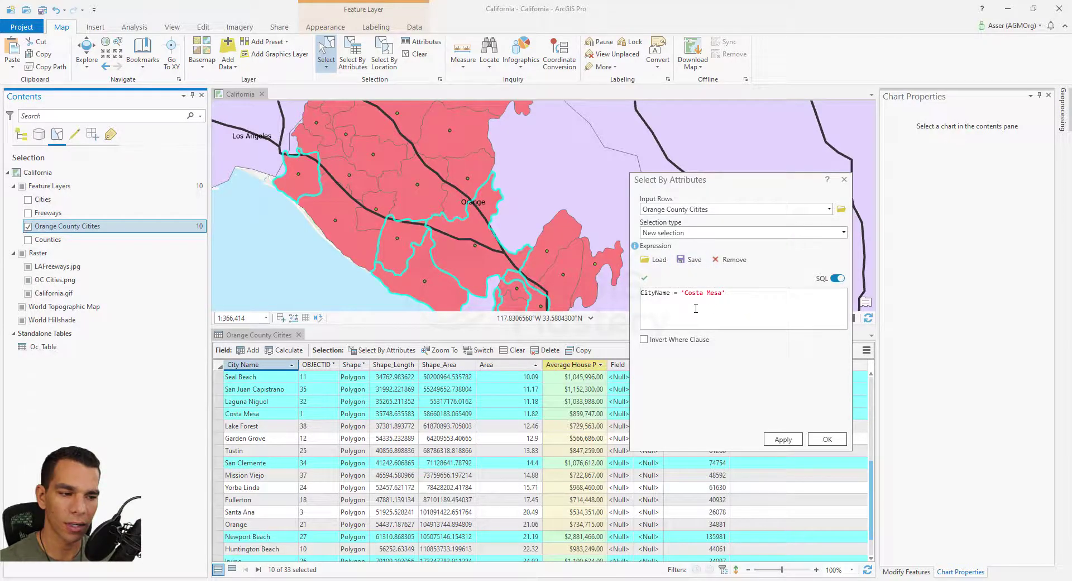
# Remove the SQL expression, add a clause for City Name is equal to Brea, and apply the selection
pyautogui.click(729, 260)
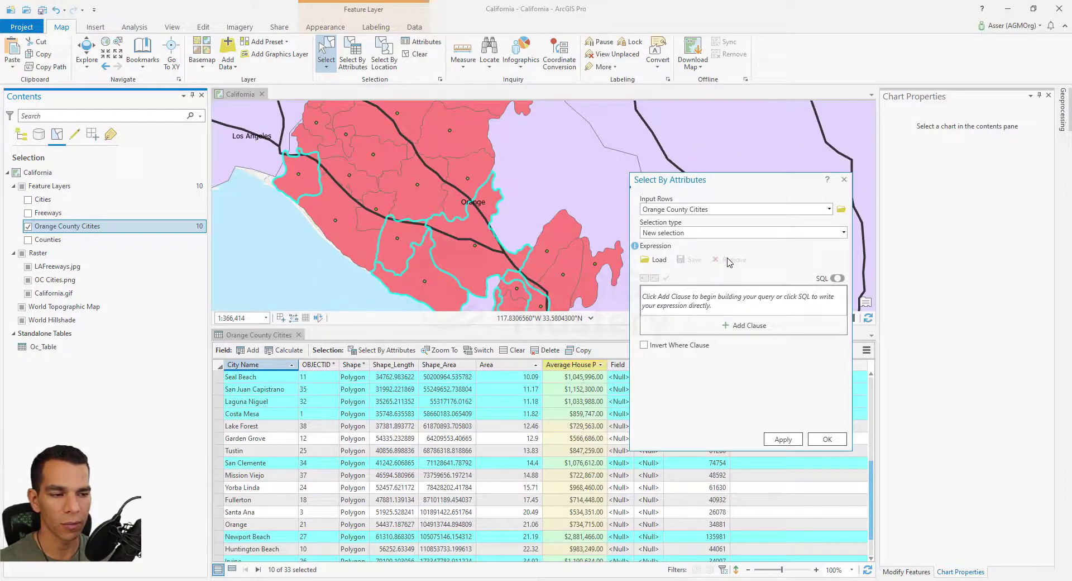
pyautogui.click(761, 326)
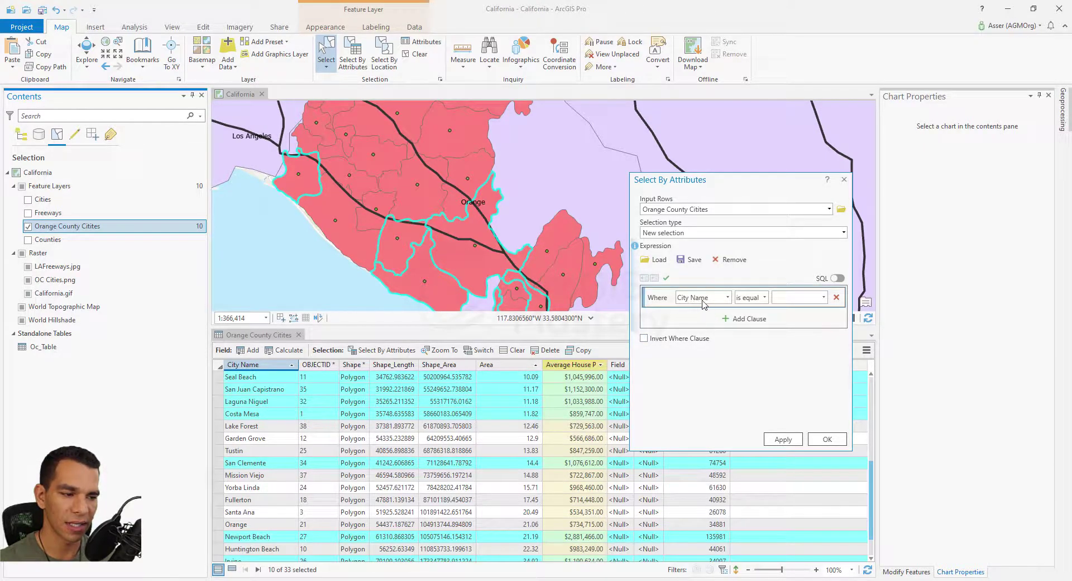
pyautogui.click(824, 299)
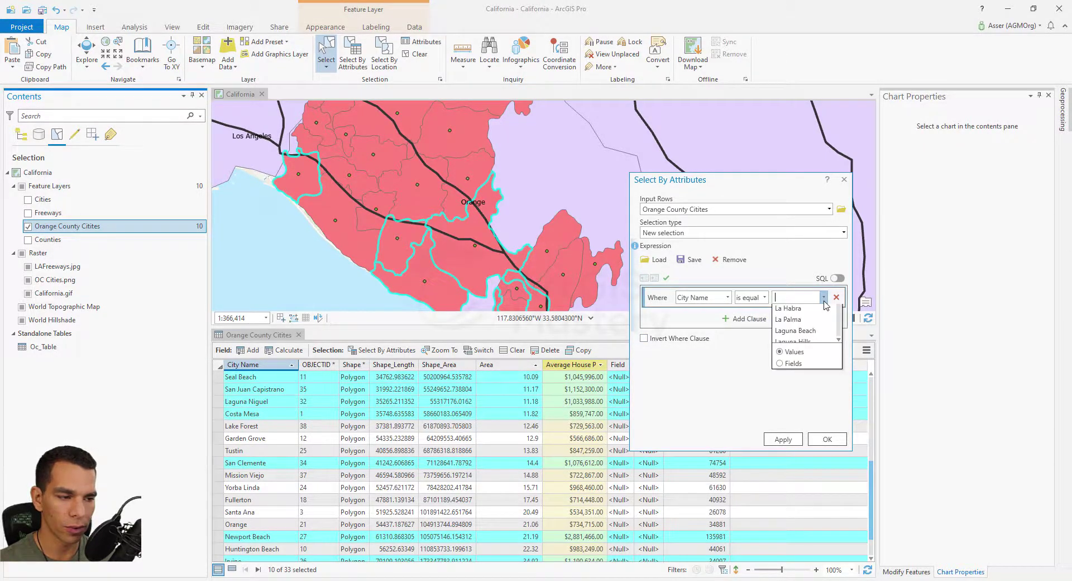
pyautogui.click(789, 334)
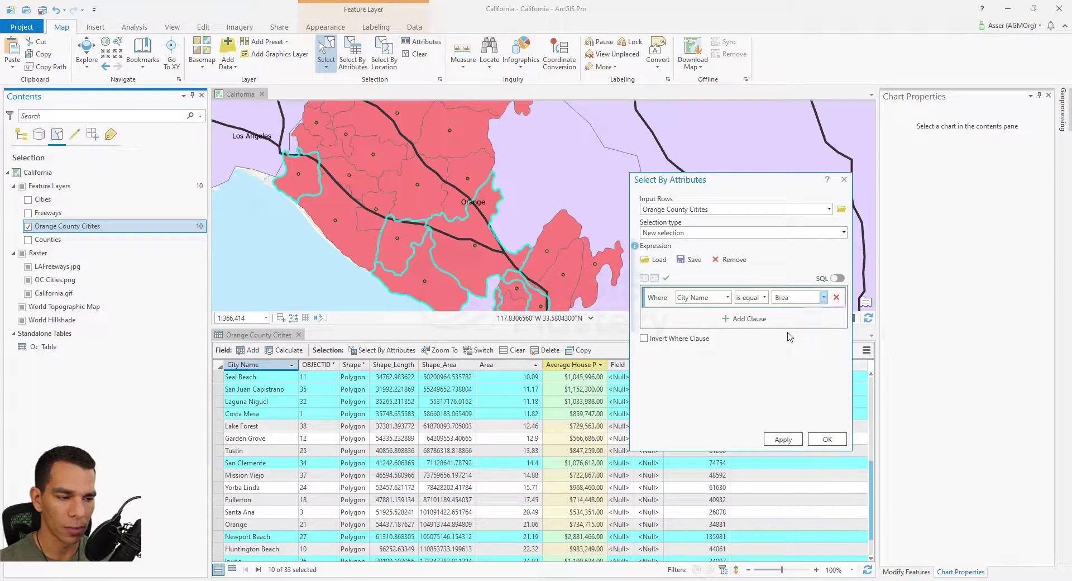
pyautogui.click(783, 439)
# Invert the where clause and apply the selection to pick every city except Brea
pyautogui.scroll(-2, 366, 277)
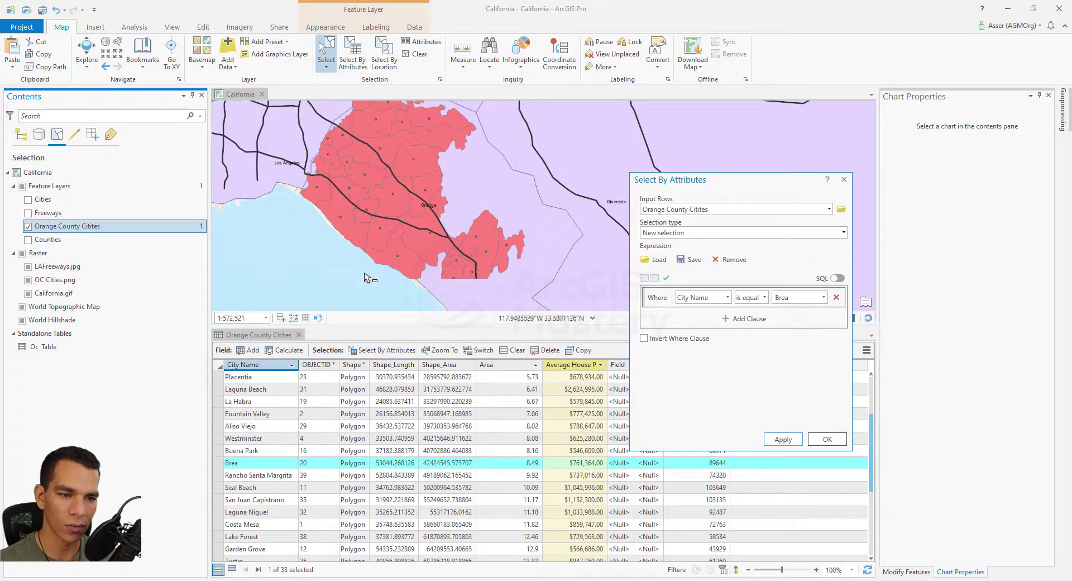
pyautogui.click(645, 339)
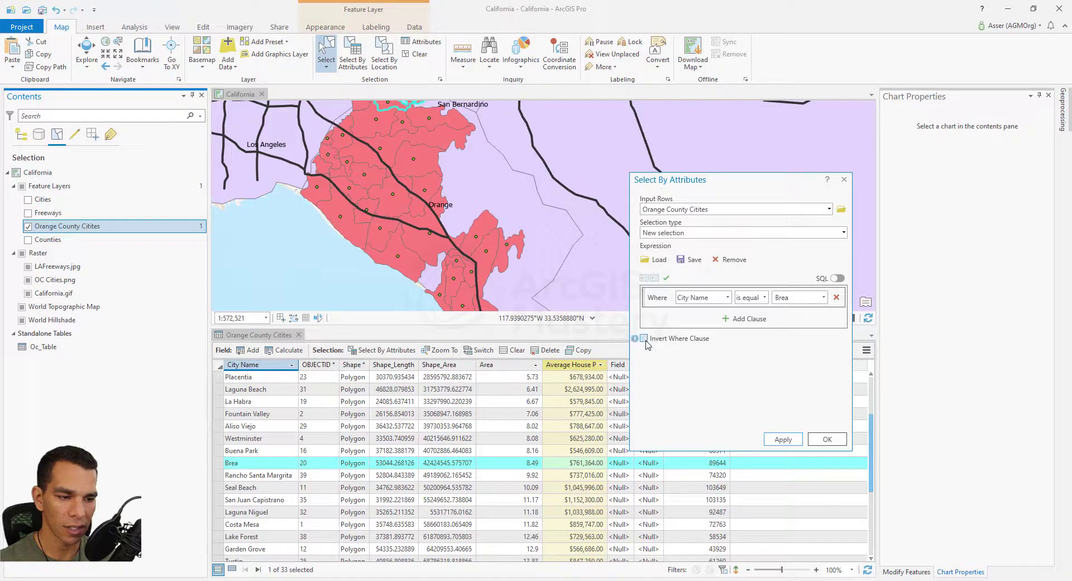
pyautogui.click(783, 440)
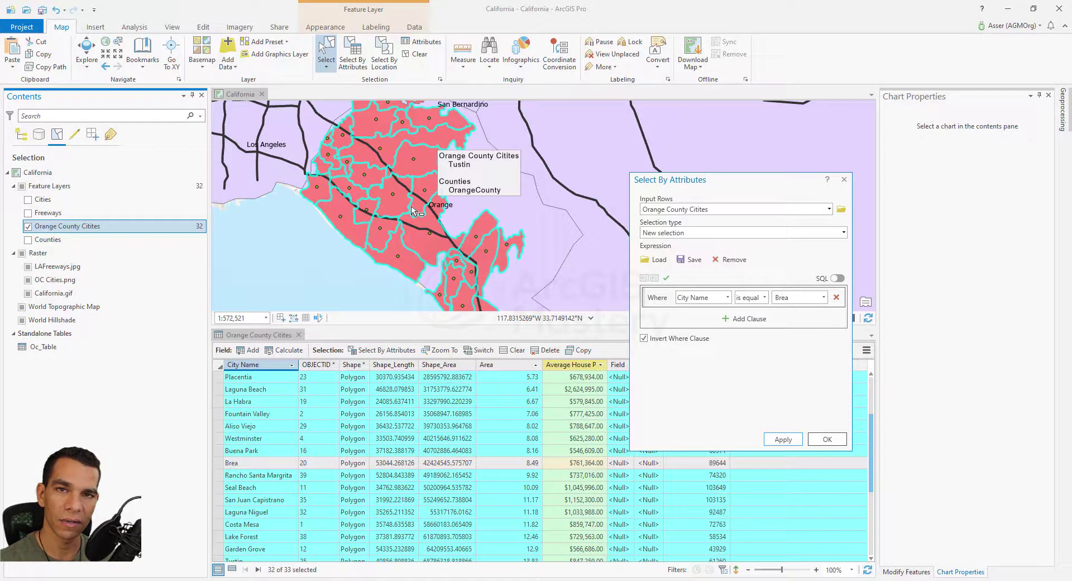
# Set the clause to City Name is equal to Buena Park and verify the expression
pyautogui.click(765, 298)
pyautogui.click(758, 310)
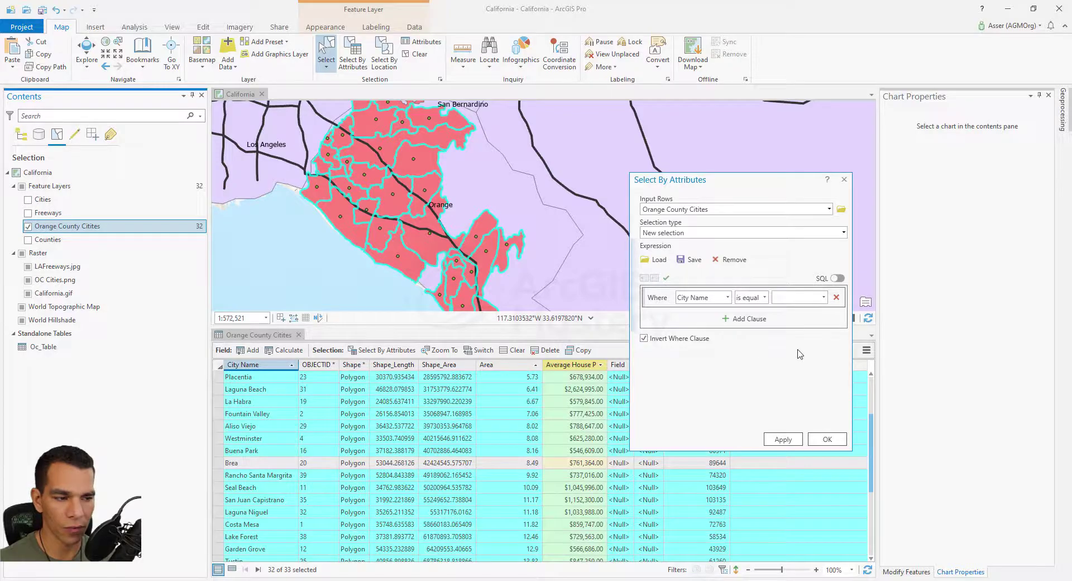
pyautogui.click(823, 297)
pyautogui.click(798, 344)
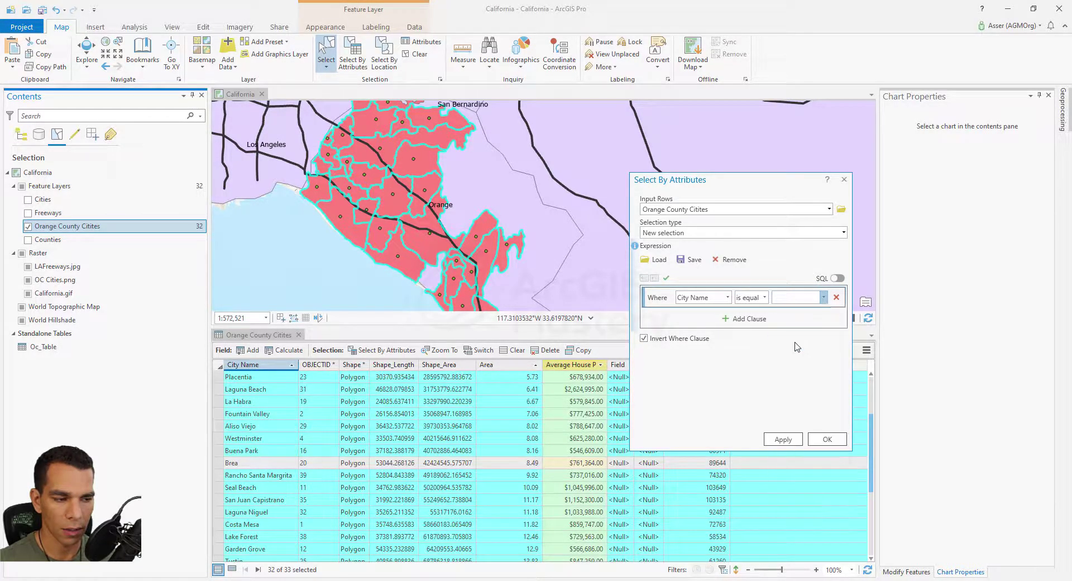
pyautogui.click(666, 278)
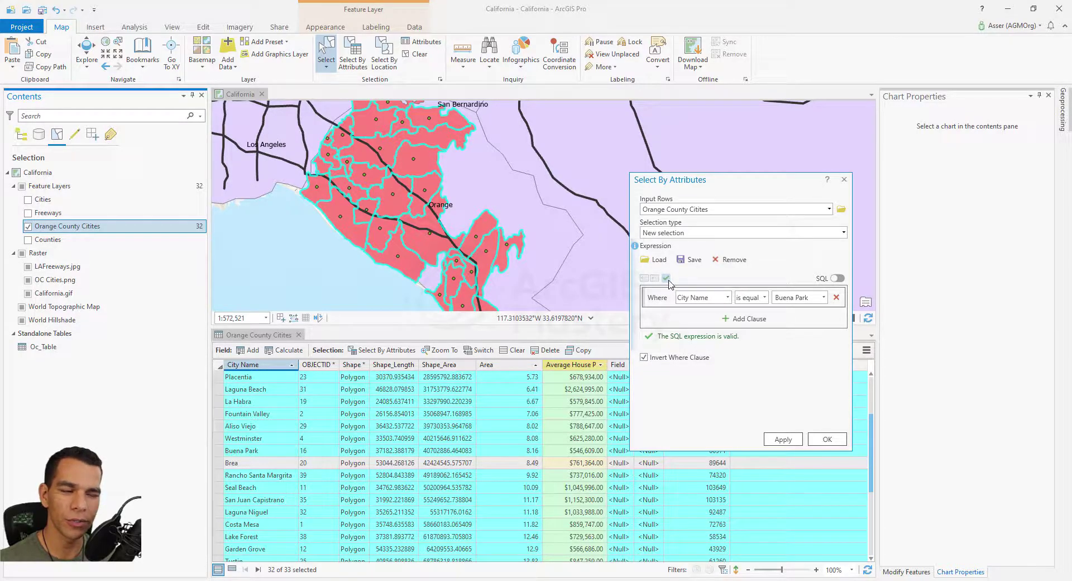
# Switch the expression to SQL mode, append AND asfdsdf to the statement, and verify it
pyautogui.click(838, 278)
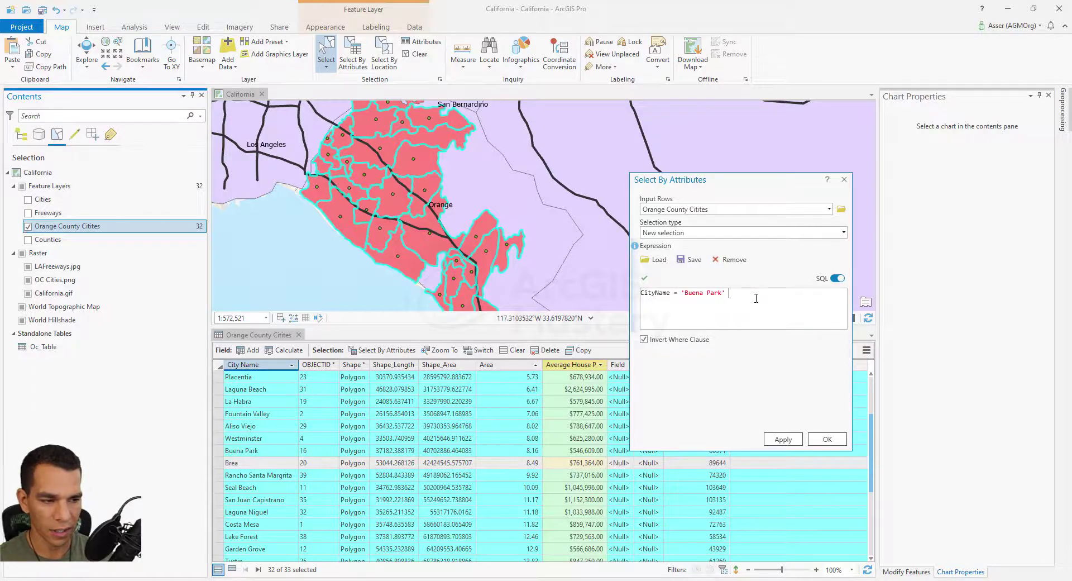
pyautogui.click(756, 298)
pyautogui.write('AND asfdsdf')
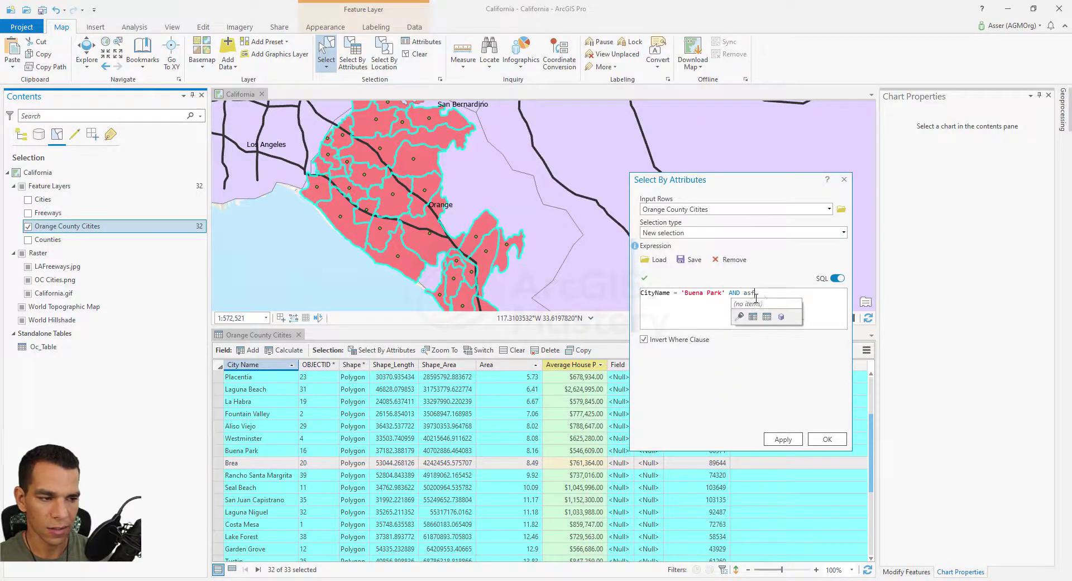
pyautogui.click(644, 279)
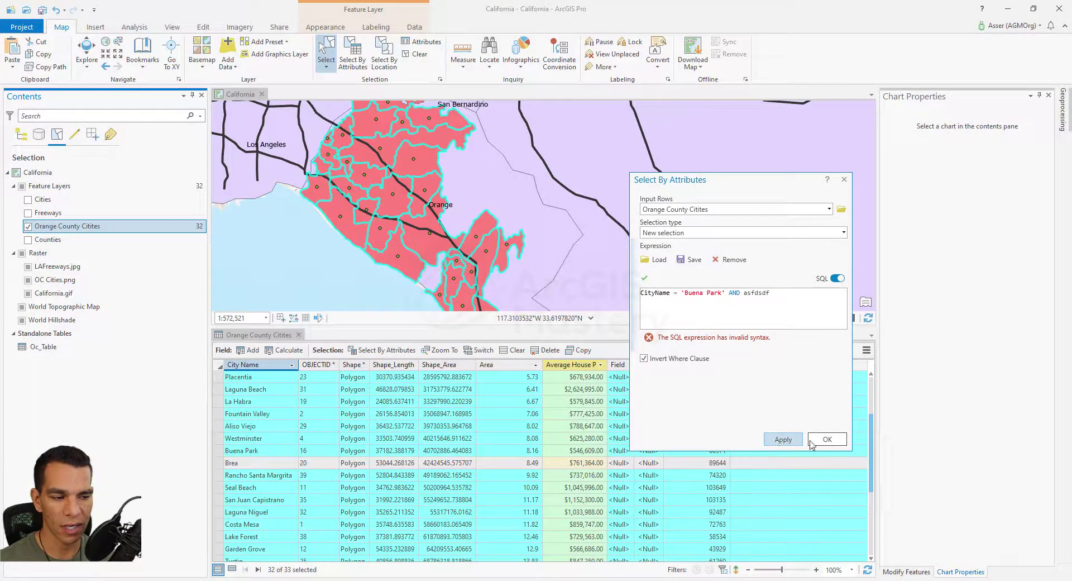
# Delete AND asfdsdf from the SQL statement, verify the expression again, and return to the clause builder
pyautogui.moveTo(788, 291); pyautogui.dragTo(726, 293)
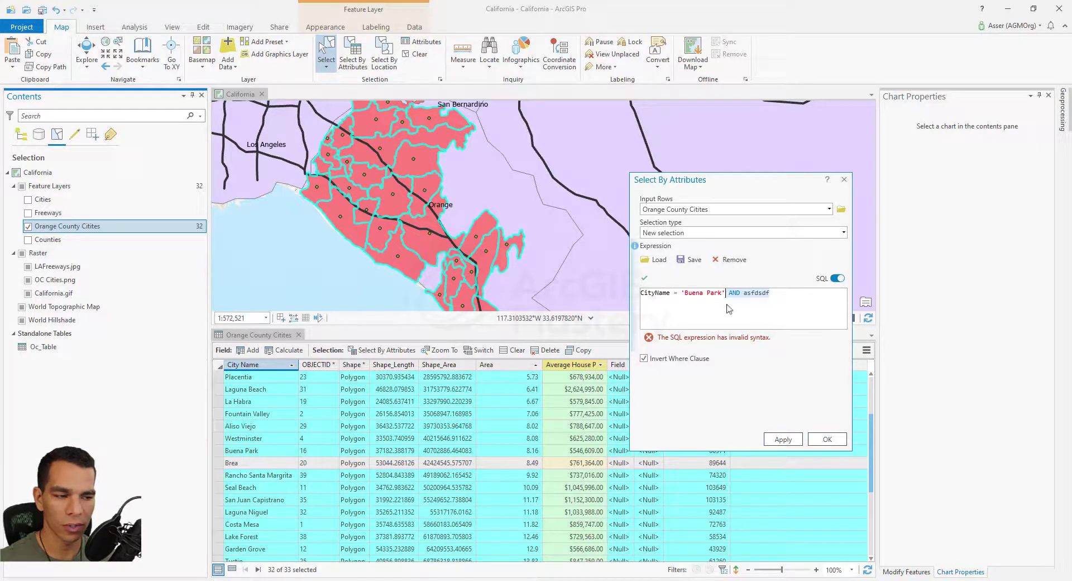
pyautogui.press('BackSpace')
pyautogui.click(645, 277)
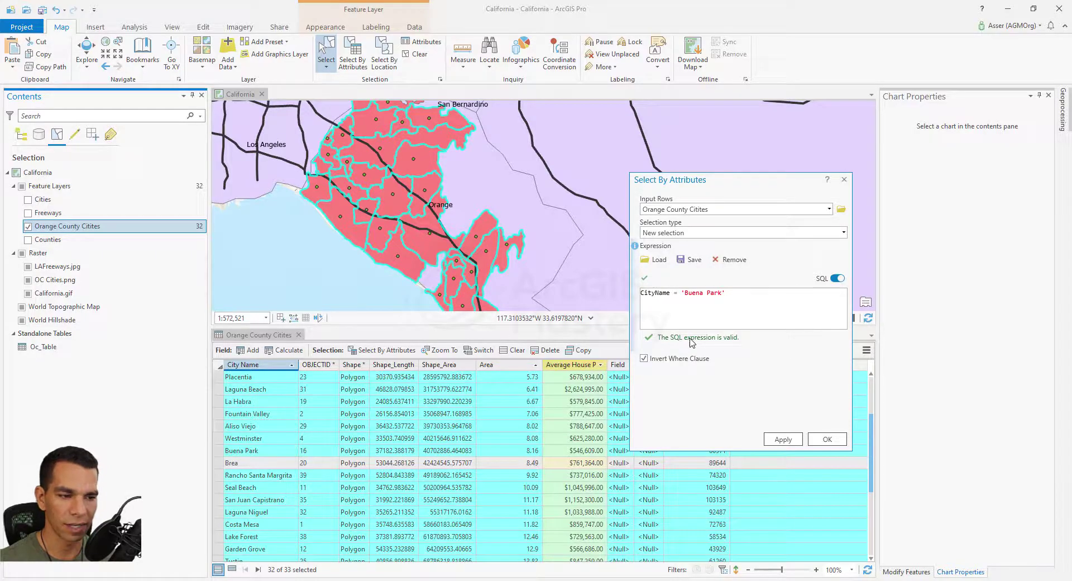
pyautogui.click(837, 278)
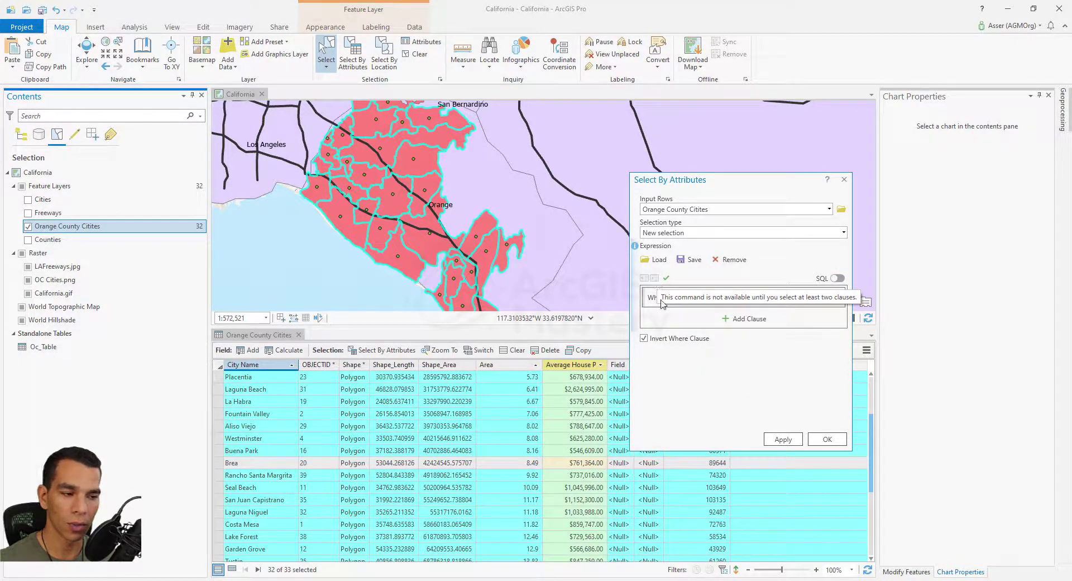
# Add three more And clauses below the Buena Park clause in the selection expression
pyautogui.click(748, 319)
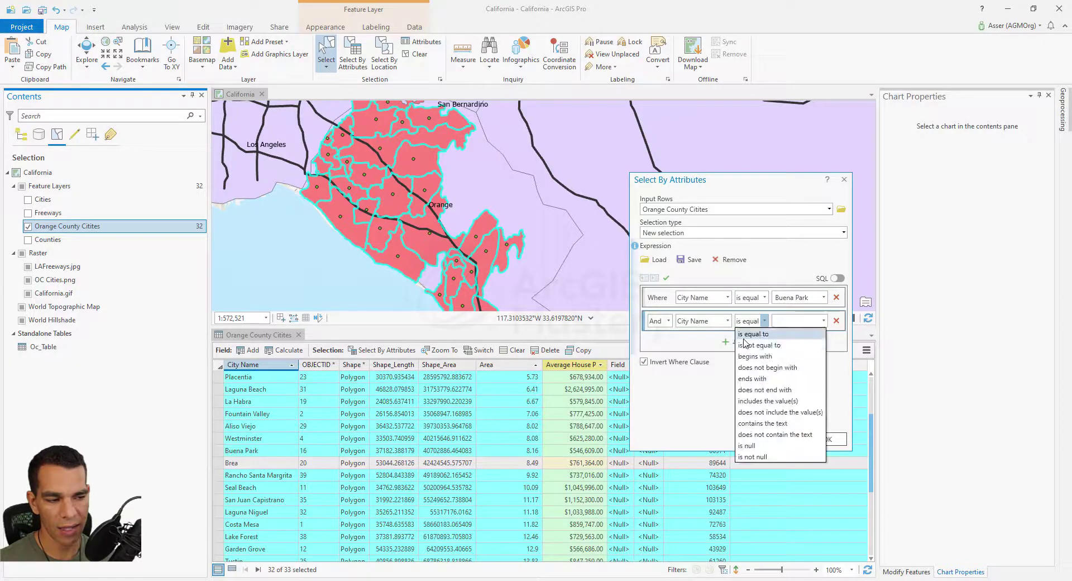
pyautogui.click(735, 346)
pyautogui.click(737, 367)
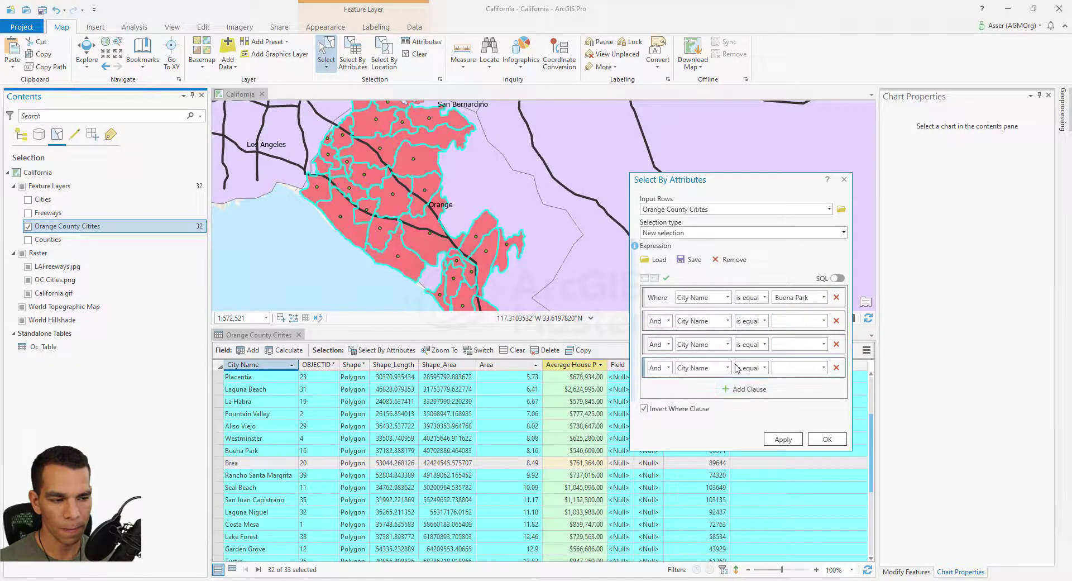
# Select the Buena Park clause together with the second clause and group them
pyautogui.click(646, 321)
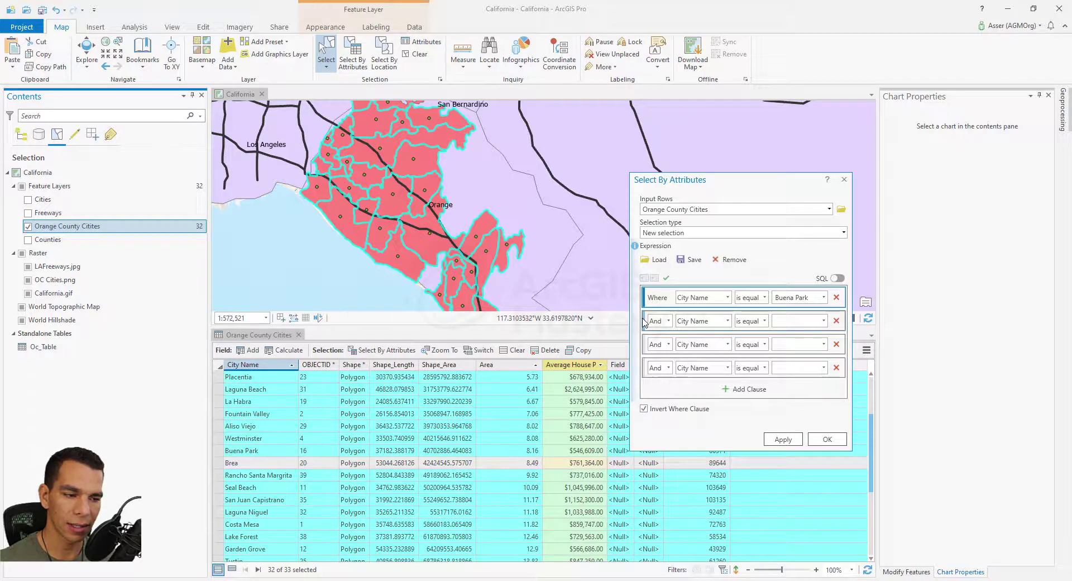
pyautogui.click(645, 301)
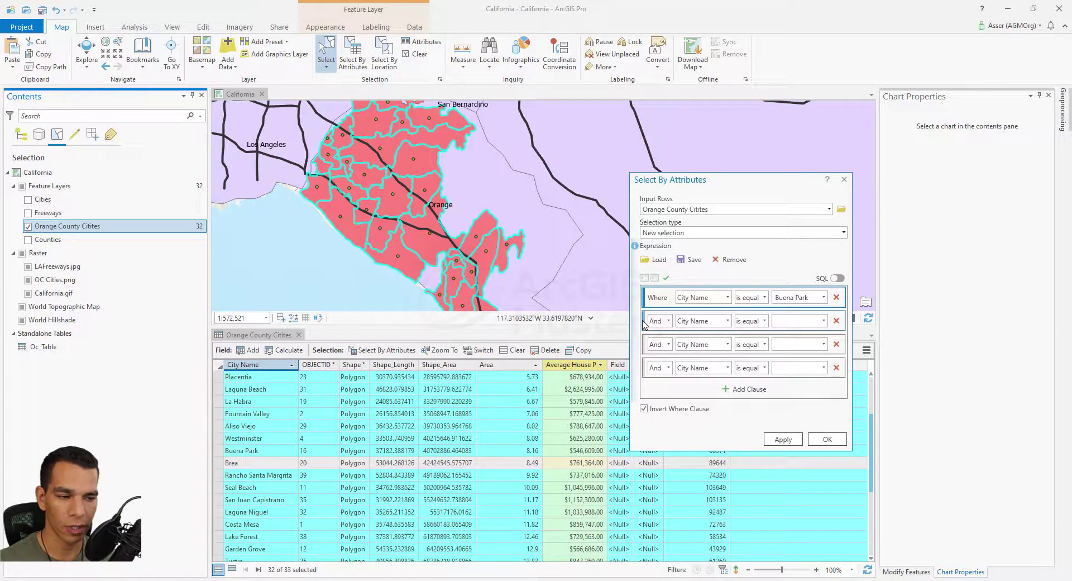
pyautogui.keyDown('ctrl'); pyautogui.click(645, 323); pyautogui.keyUp('ctrl')
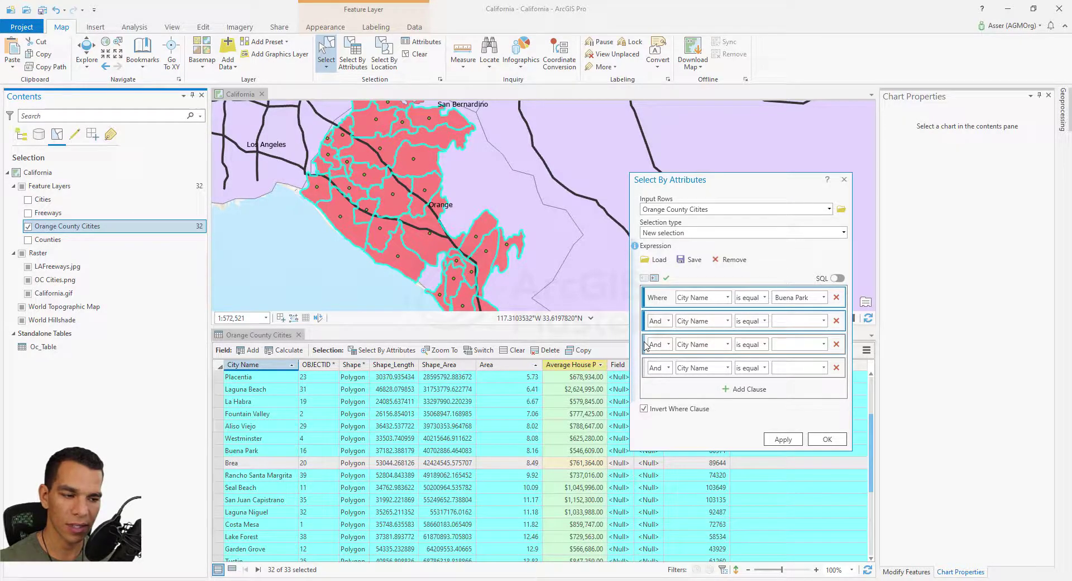
pyautogui.click(654, 278)
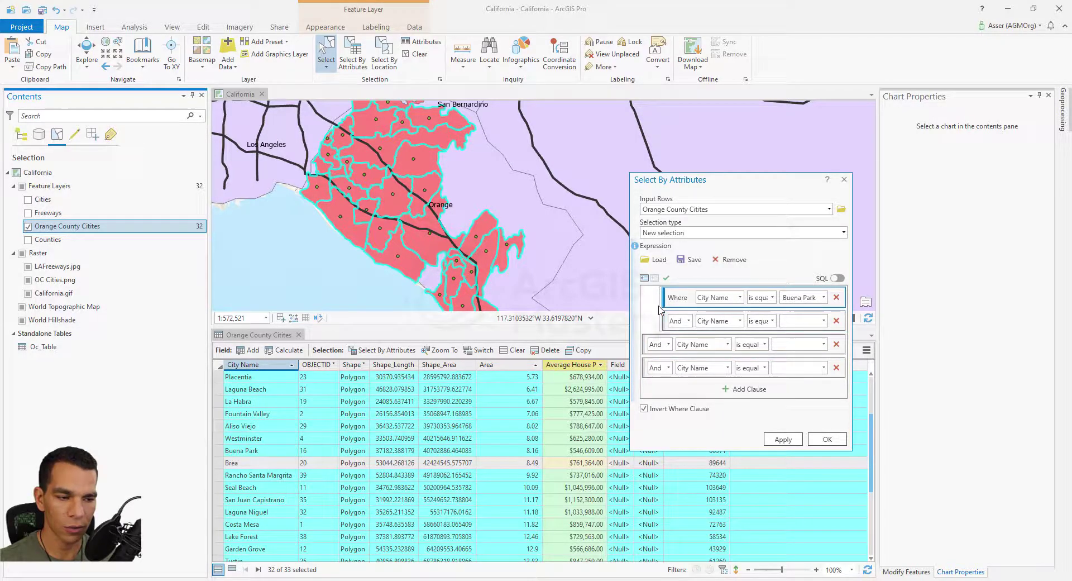
# Ungroup the first two clauses, group them again, and close Select By Attributes without applying the expression
pyautogui.click(644, 278)
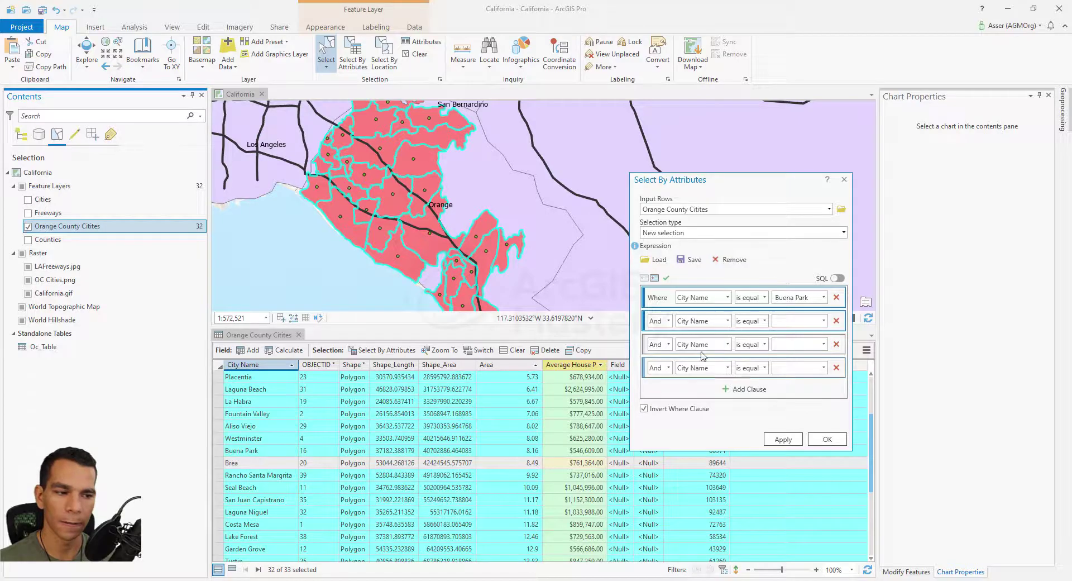
pyautogui.click(654, 277)
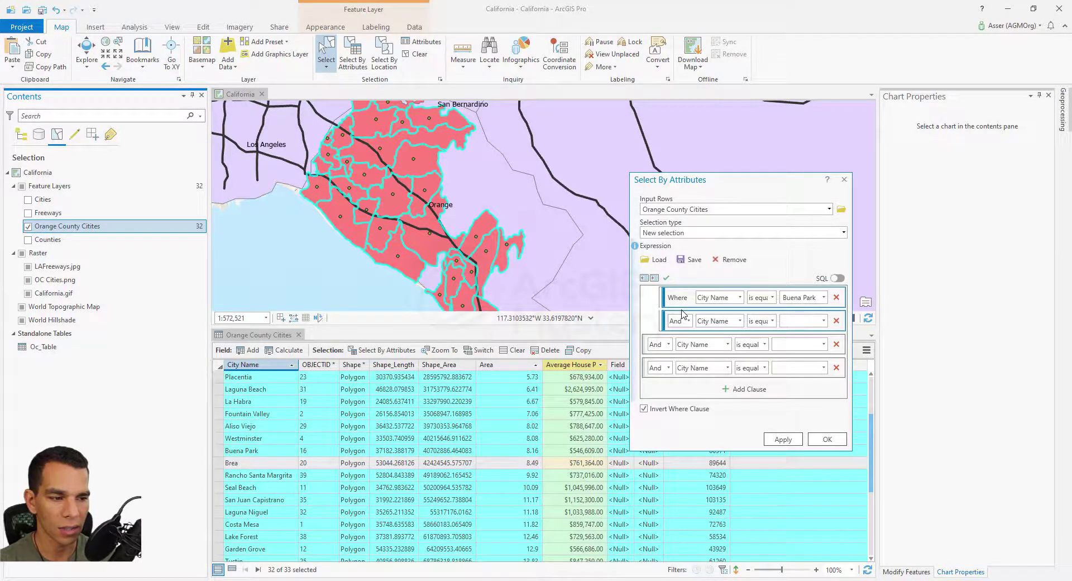
pyautogui.press('Return')
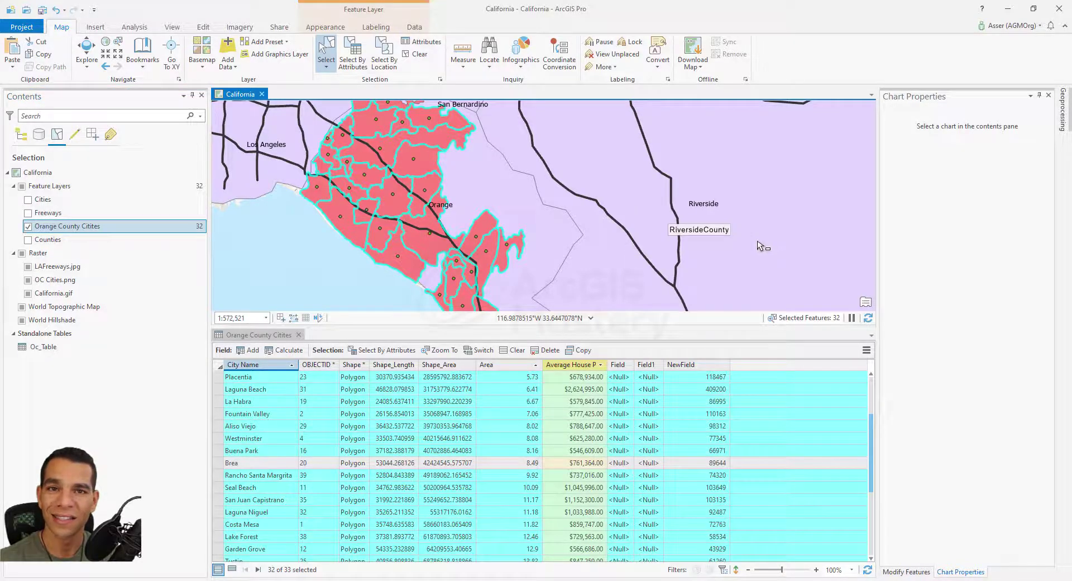